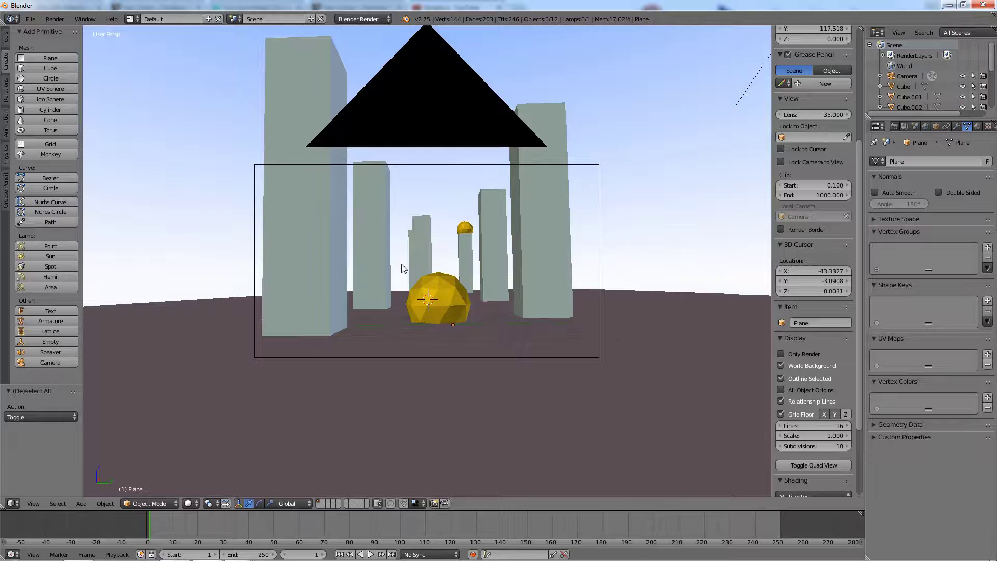
# - Orbit around the pillars, then view through the scene camera with the yellow dome centred
pyautogui.moveTo(369, 278); pyautogui.dragTo(286, 249, button='middle')
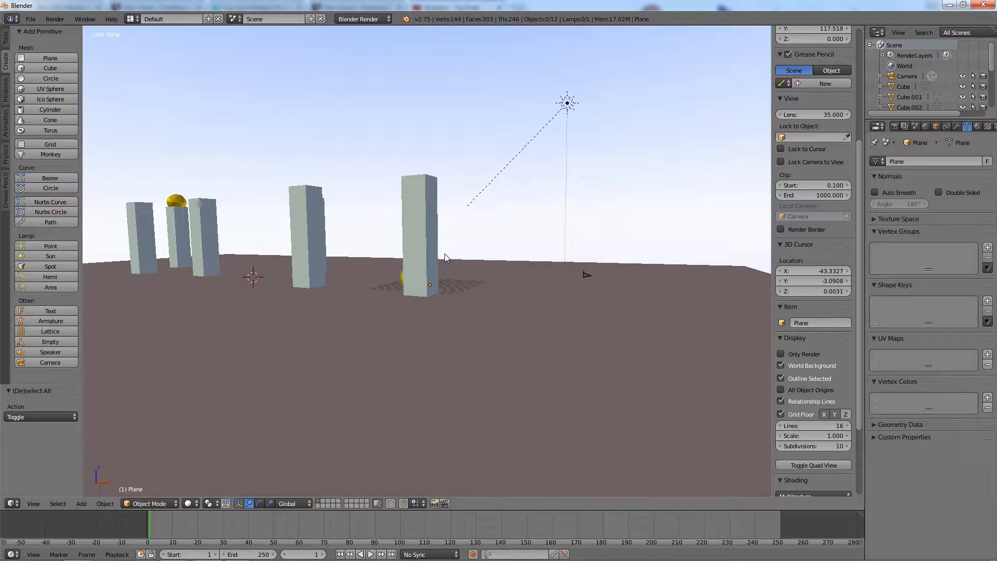
pyautogui.press('KP_0')
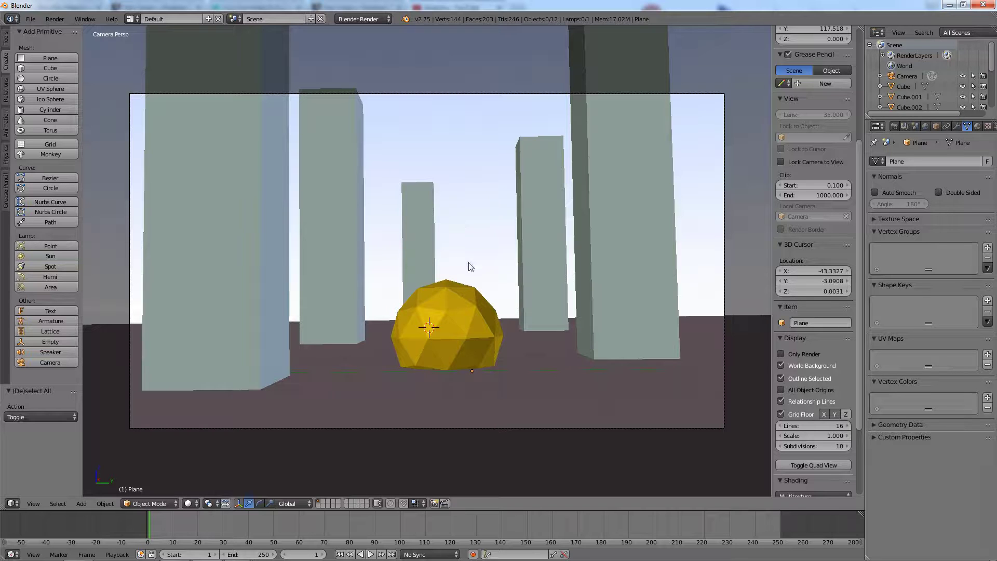
# - Set the camera's Clipping End to 1000 so the distant pillar and small sphere appear
pyautogui.rightClick(492, 94)
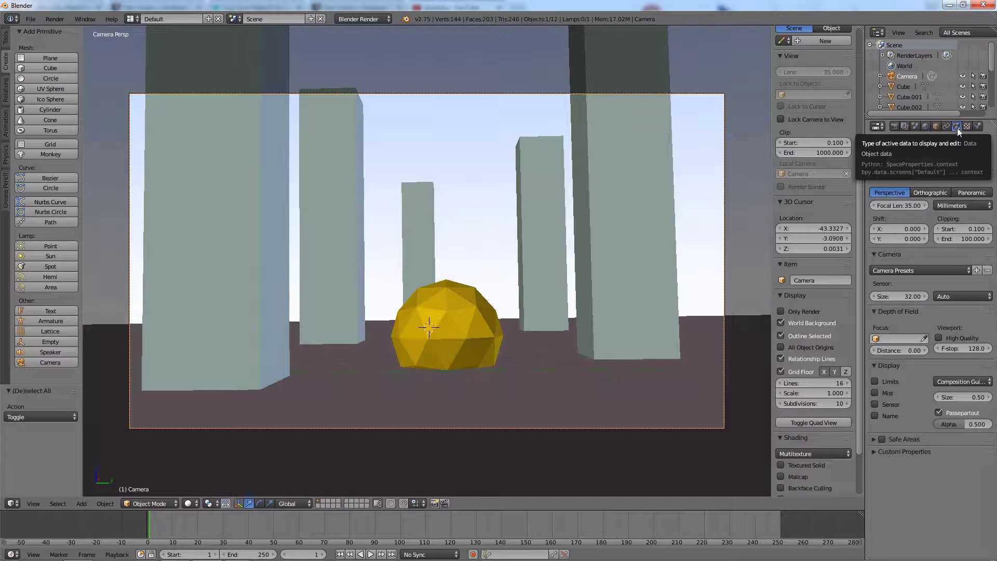
pyautogui.click(969, 239)
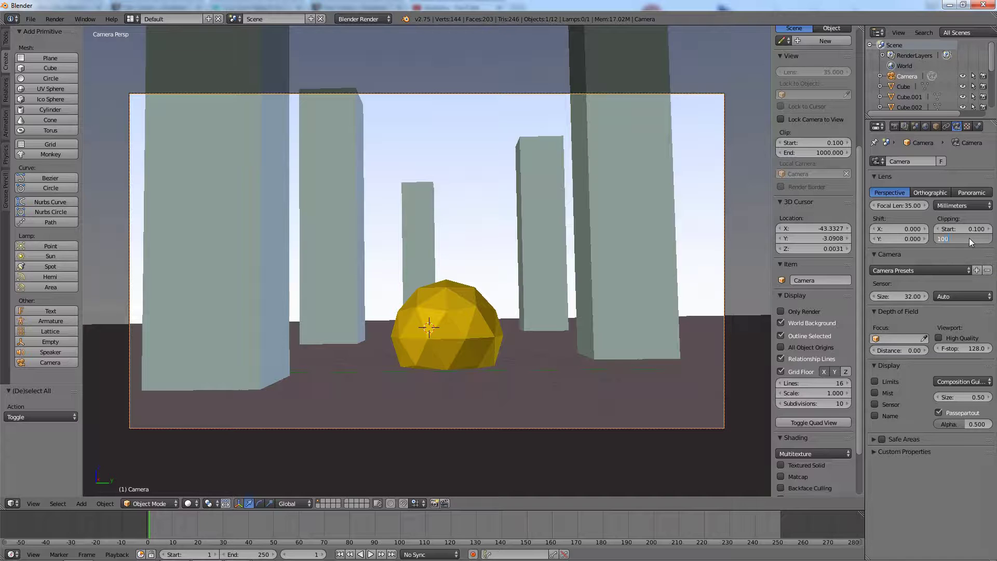
pyautogui.press('Return')
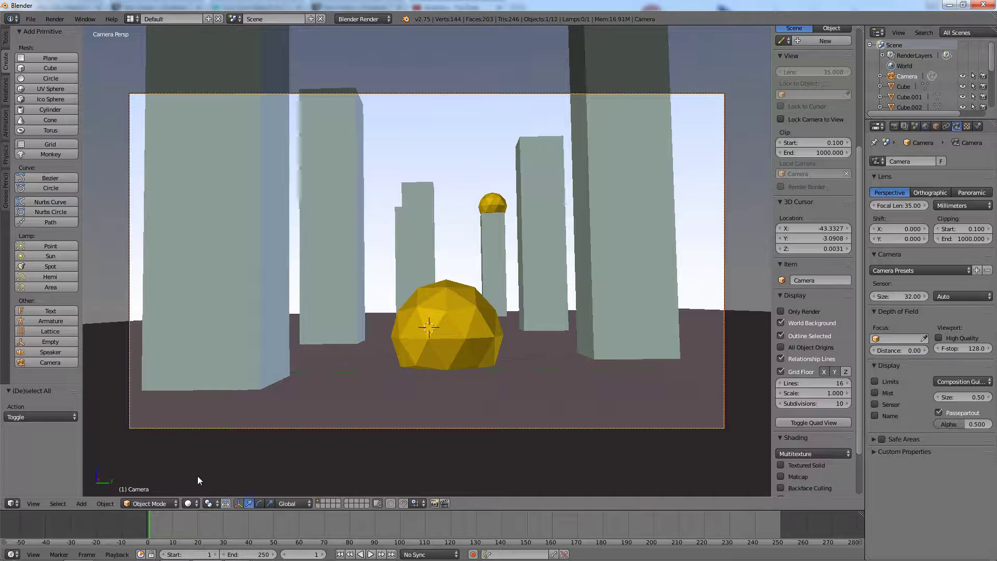
# - Switch viewport shading to Texture, enable the camera's Mist display, and leave camera view
pyautogui.click(189, 503)
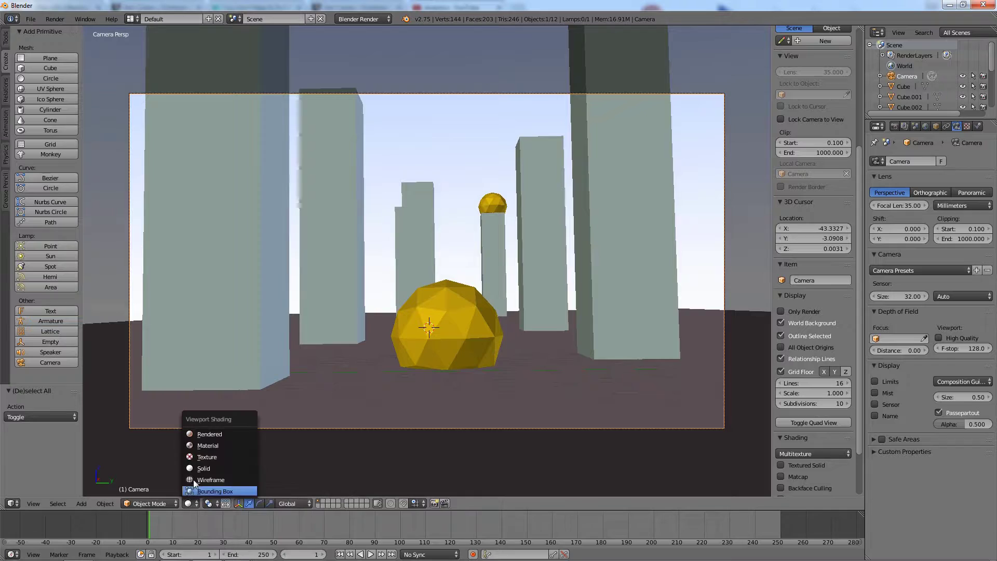
pyautogui.click(208, 445)
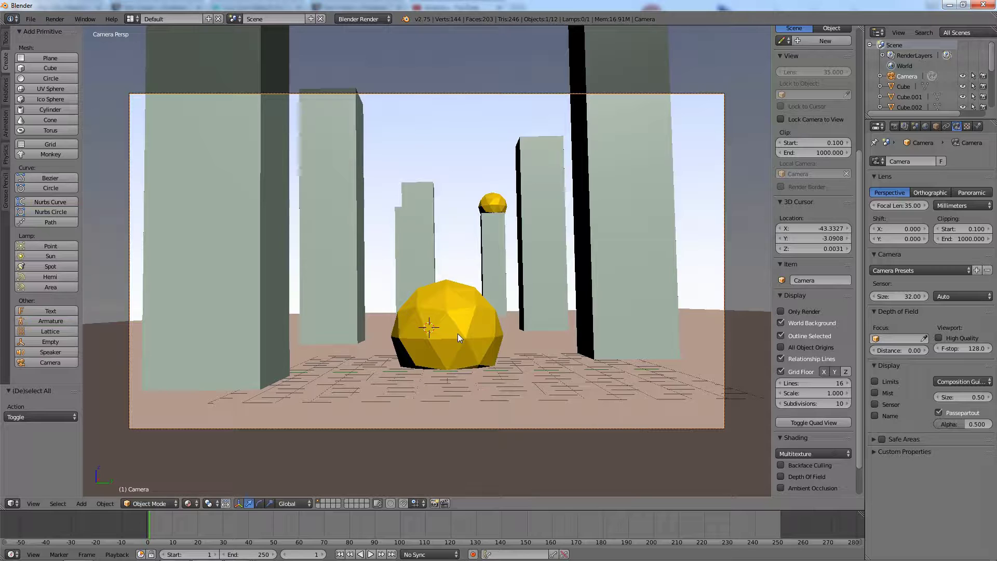
pyautogui.click(875, 392)
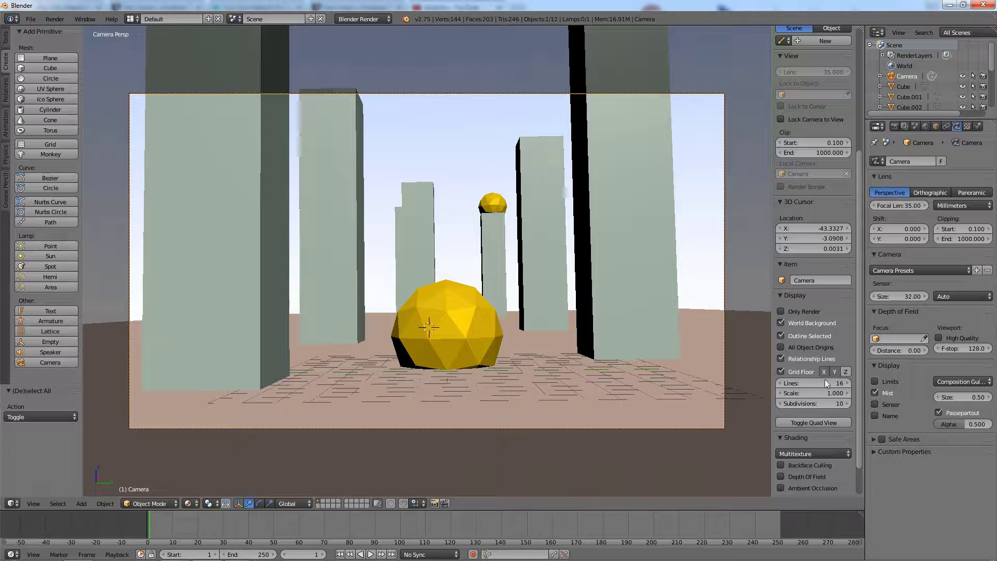
pyautogui.press('KP_0')
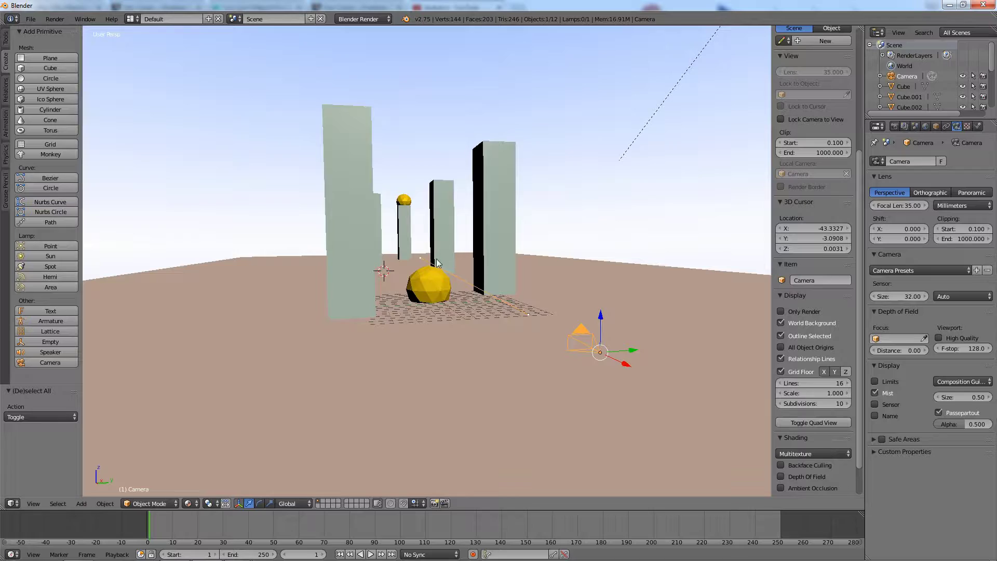
# - Enable World mist, view through the camera, and expand the Mist panel showing start 5, quadratic falloff
pyautogui.moveTo(462, 310); pyautogui.dragTo(401, 249, button='middle')
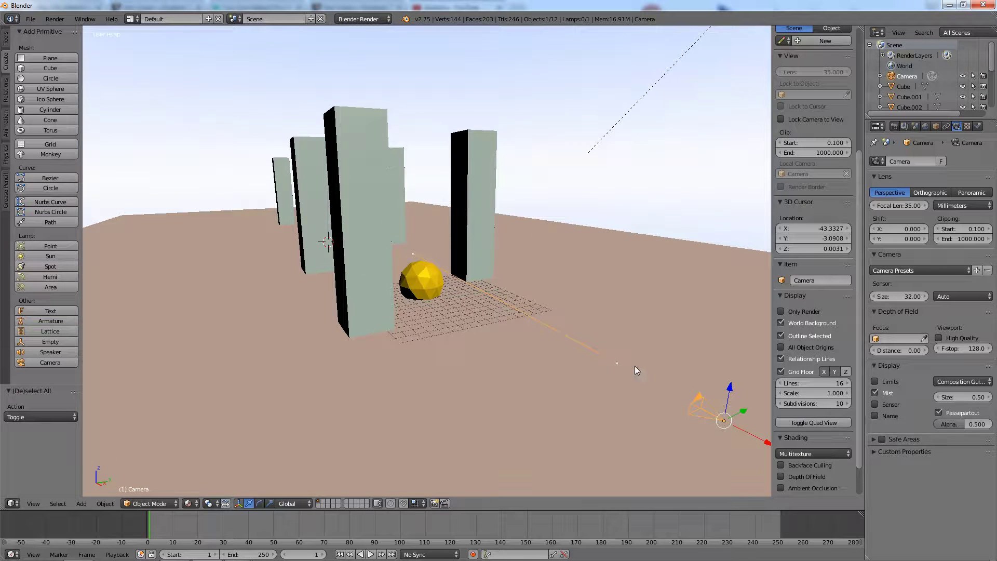
pyautogui.click(925, 126)
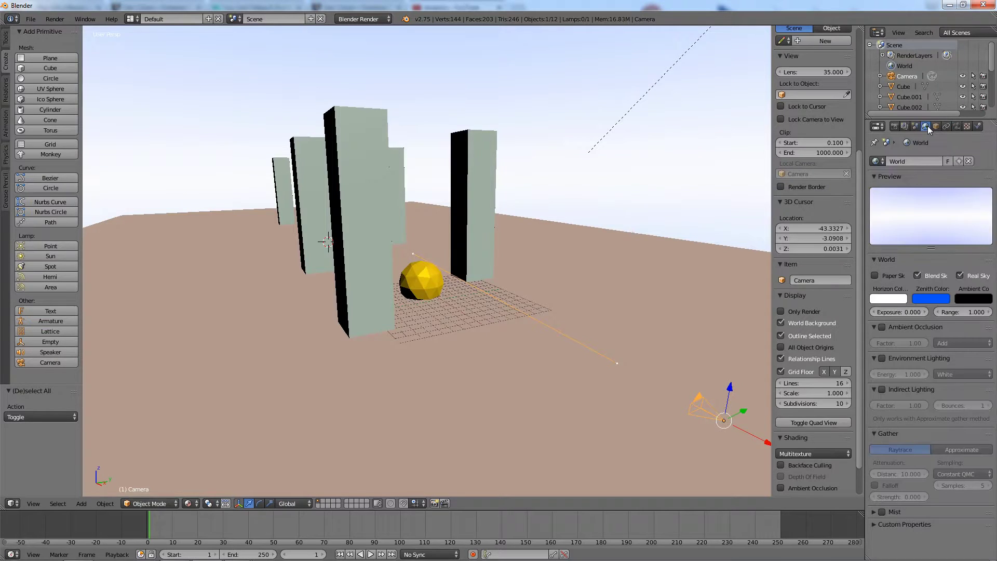
pyautogui.click(881, 512)
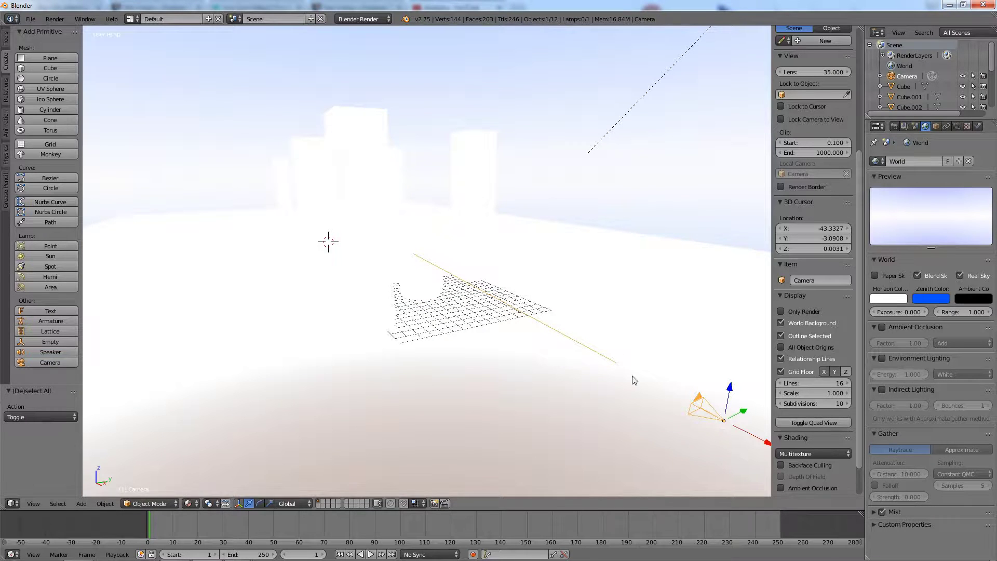
pyautogui.press('KP_0')
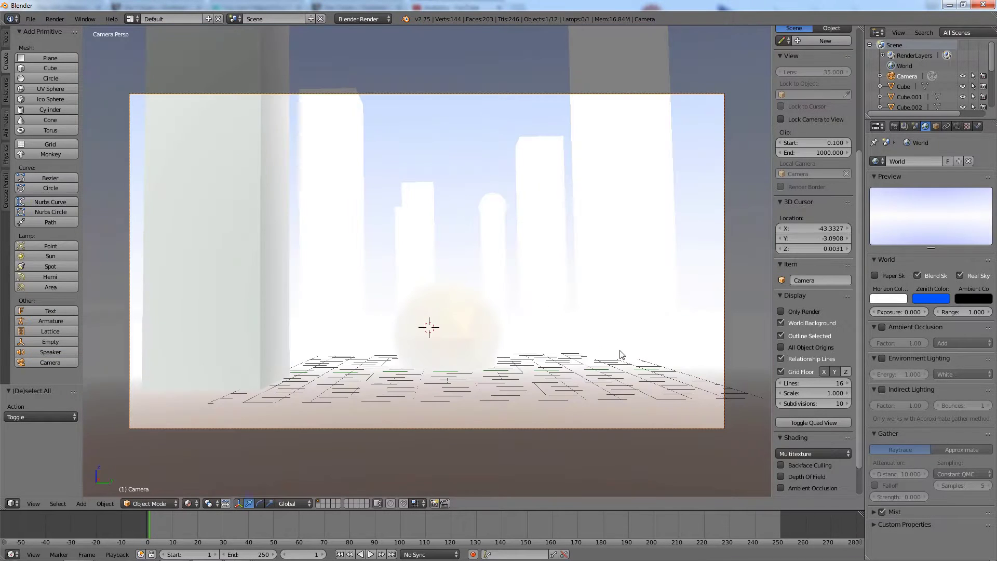
pyautogui.click(874, 512)
pyautogui.scroll(-1, 884, 491)
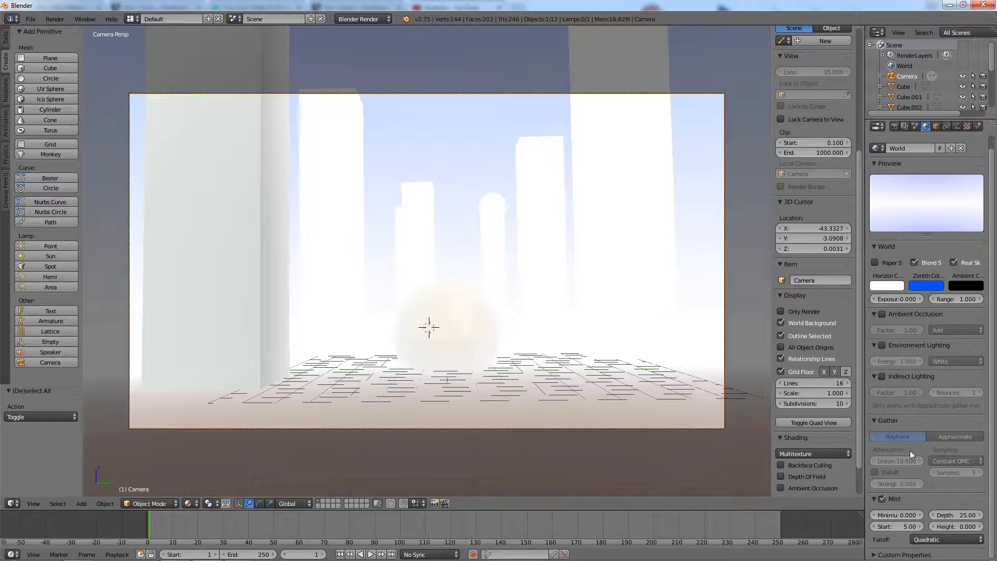
# - Try world mist depths of 300, 180 and then 150
pyautogui.click(965, 515)
pyautogui.write('300')
pyautogui.press('Return')
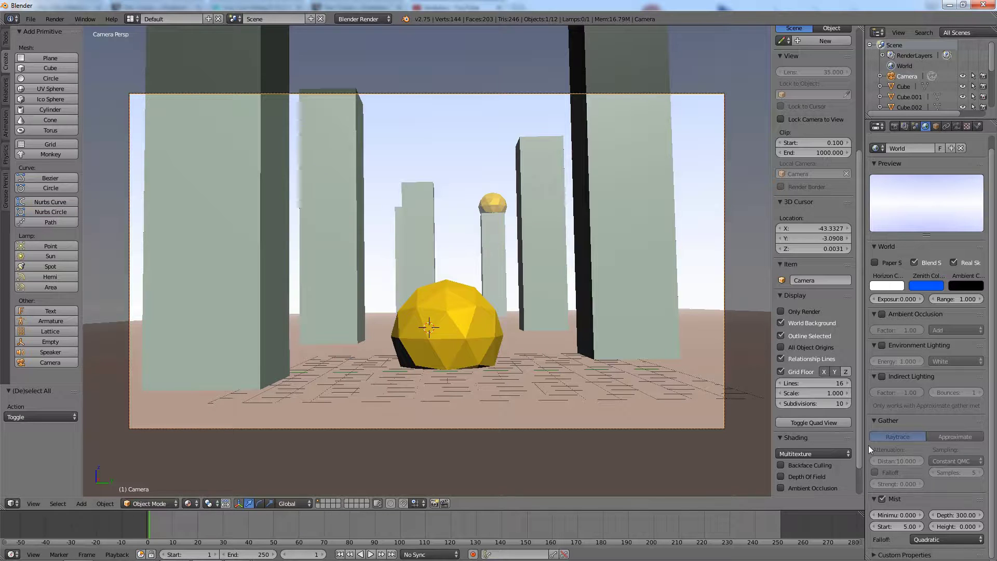
pyautogui.click(955, 514)
pyautogui.write('180')
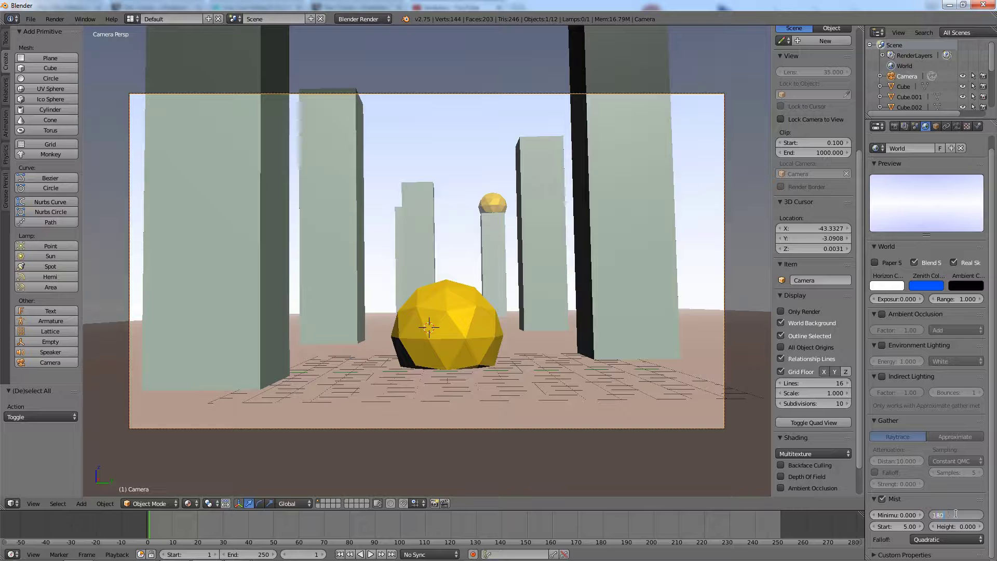
pyautogui.press('Return')
pyautogui.click(956, 513)
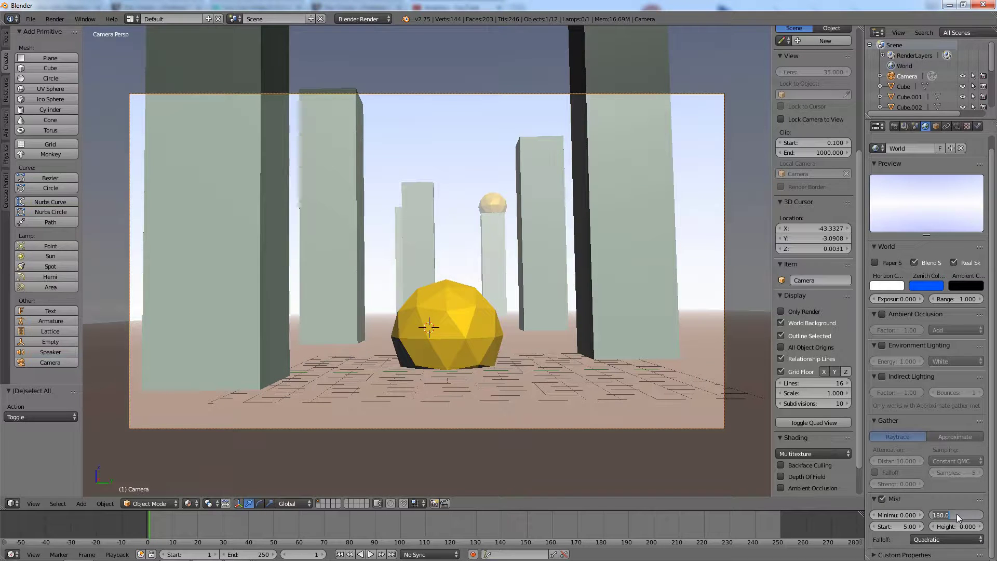
pyautogui.write('150')
pyautogui.press('Return')
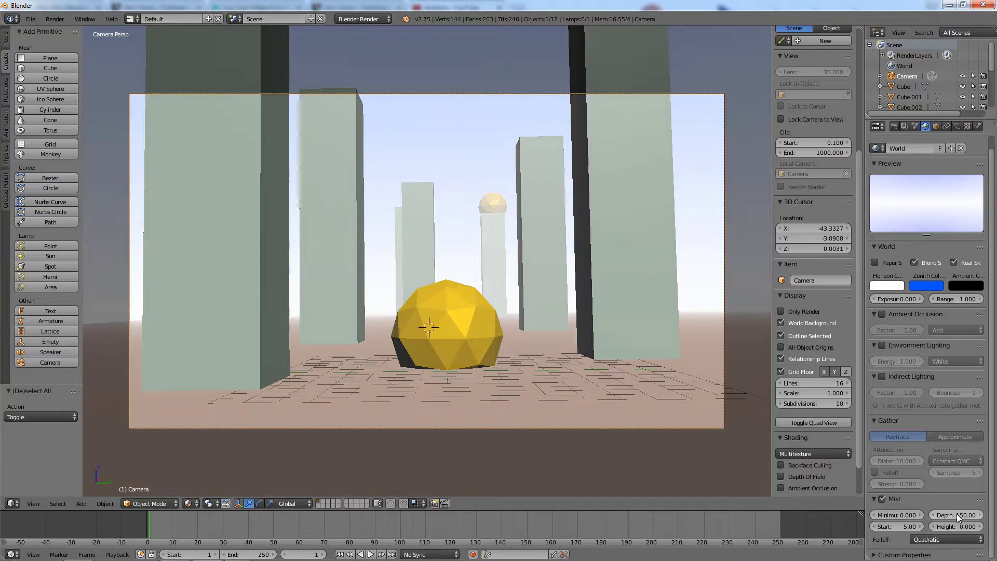
# - Lower the mist depth through 120 and 100 to a final value of 90
pyautogui.click(956, 513)
pyautogui.write('120')
pyautogui.press('Return')
pyautogui.click(956, 513)
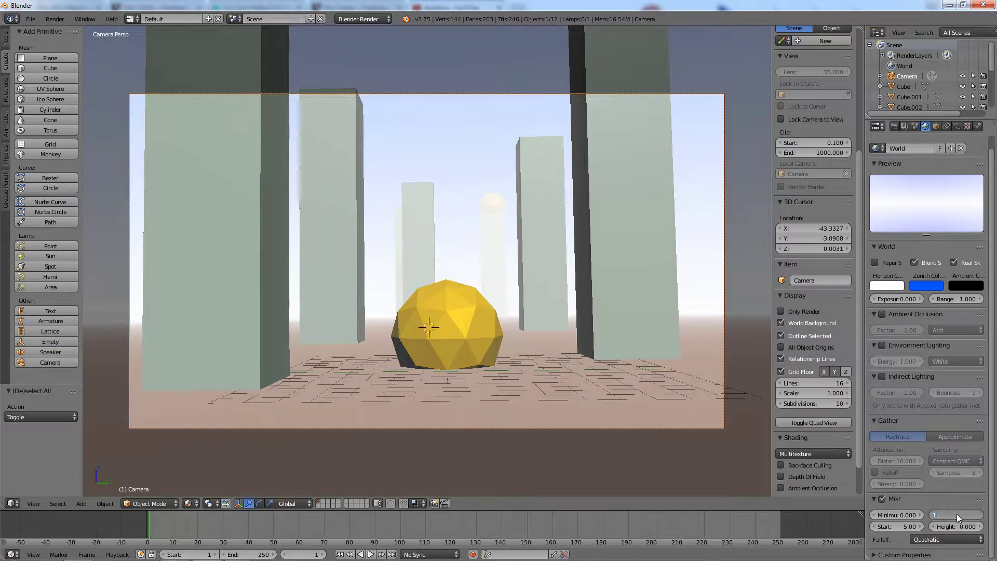
pyautogui.write('100')
pyautogui.press('Return')
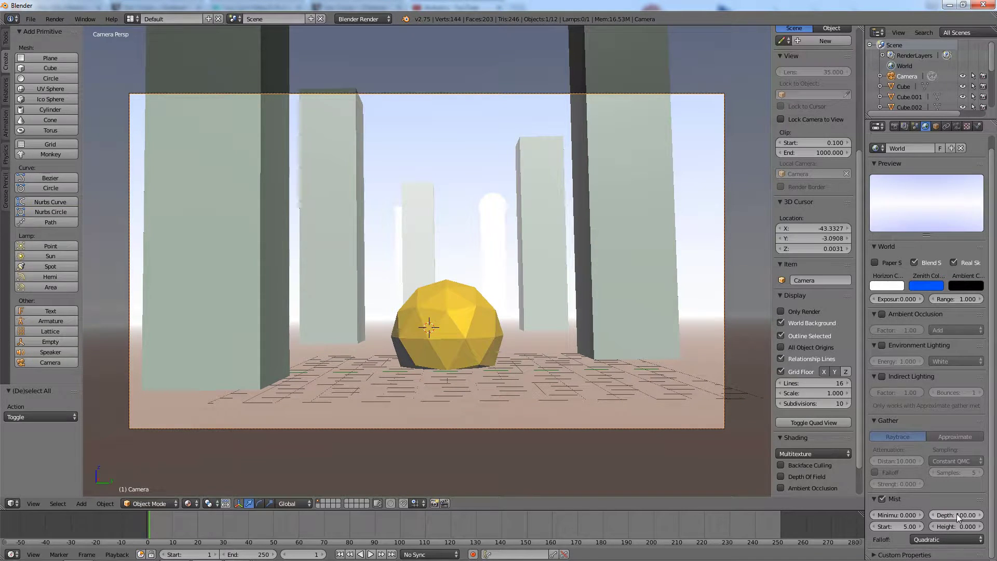
pyautogui.write('90')
pyautogui.press('Return')
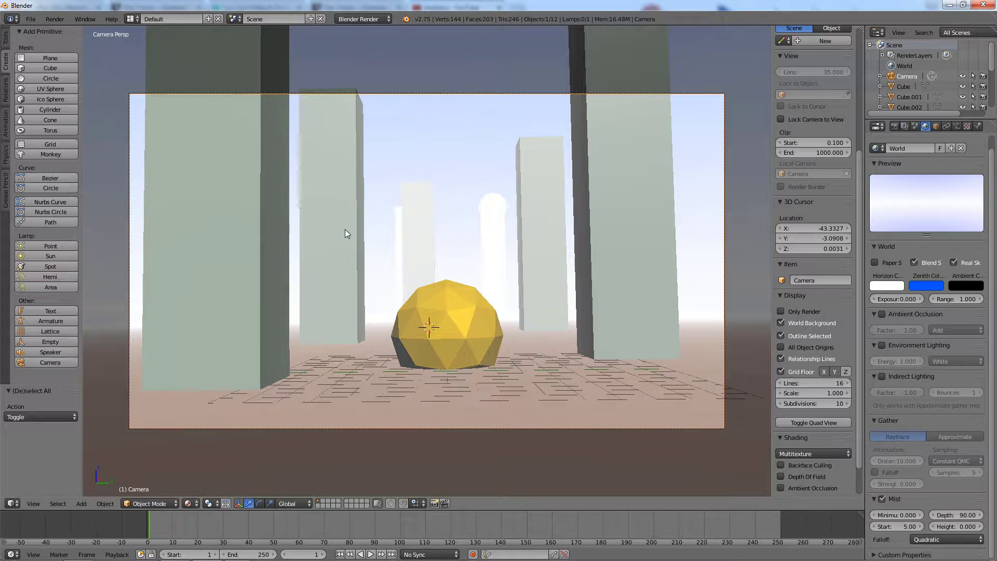
# - Set mist falloff to Linear, return it to Quadratic, then turn world mist off
pyautogui.click(937, 538)
pyautogui.click(931, 517)
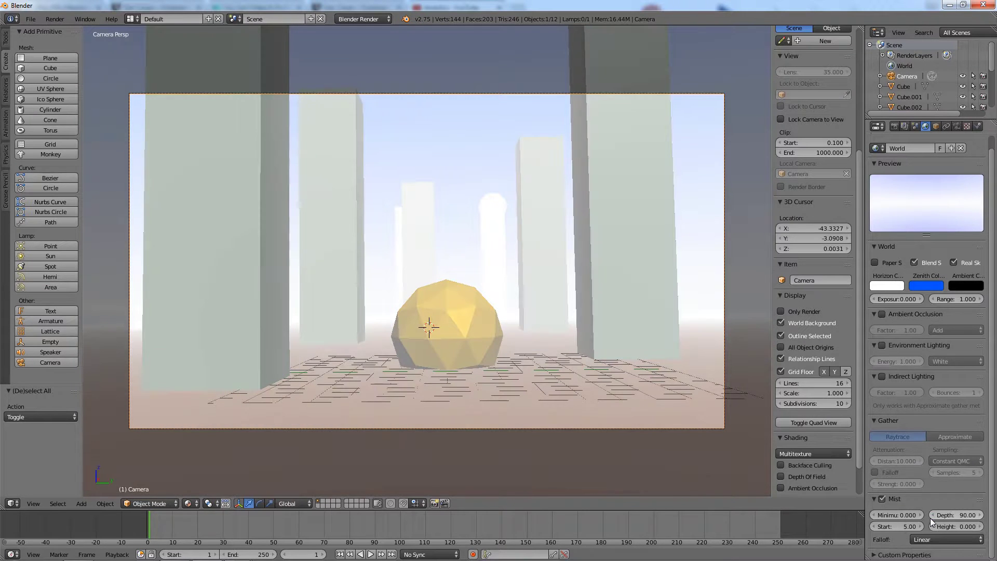
pyautogui.click(930, 540)
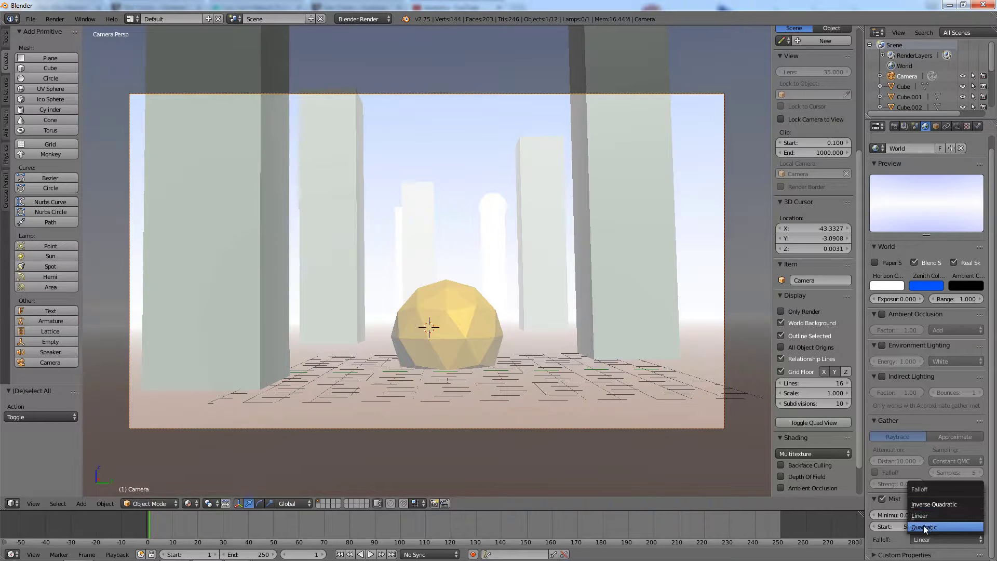
pyautogui.click(923, 525)
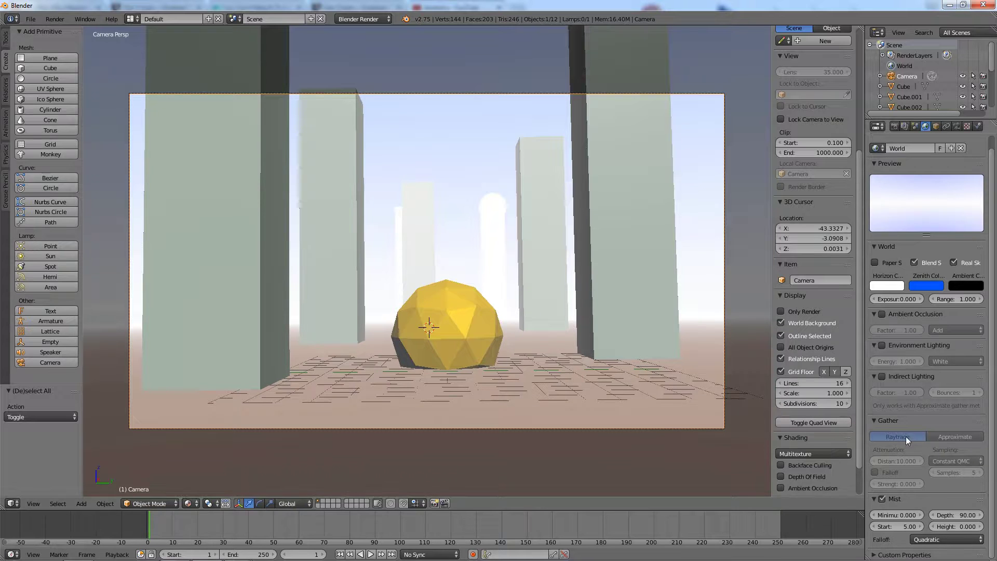
pyautogui.click(882, 499)
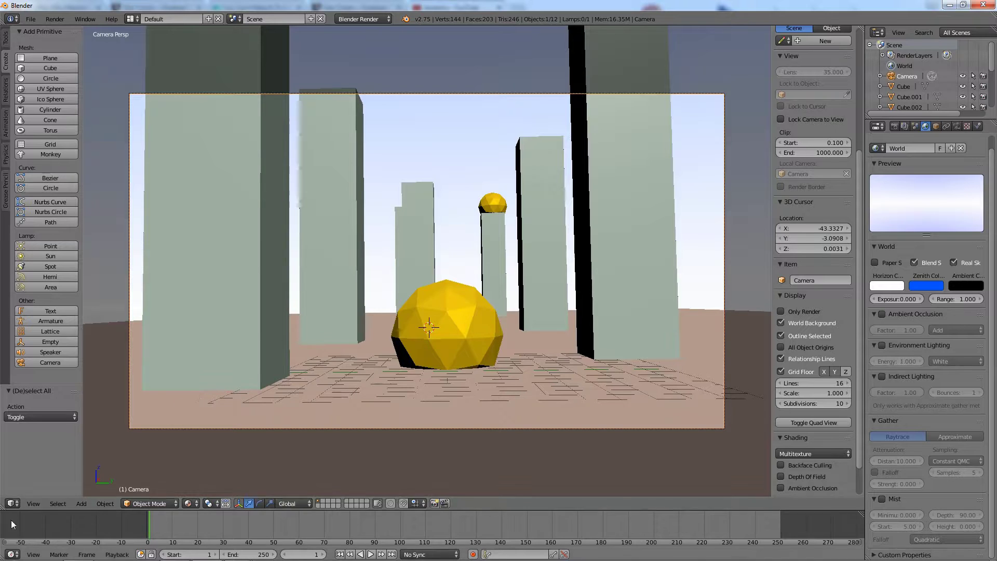
# - Turn the 3D view into a Compositing node editor with Use Nodes and Backdrop on, showing Render properties
pyautogui.click(11, 504)
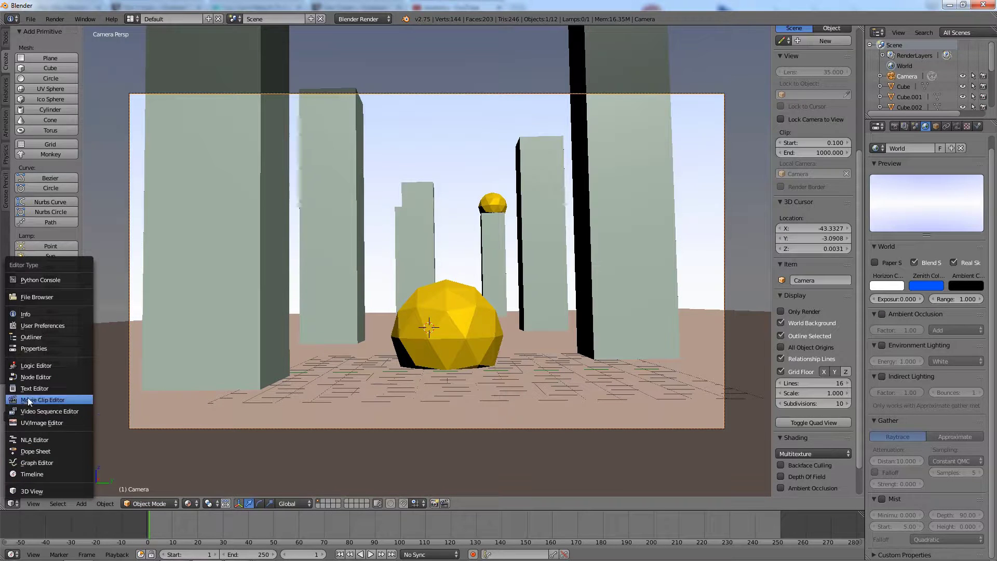
pyautogui.click(29, 378)
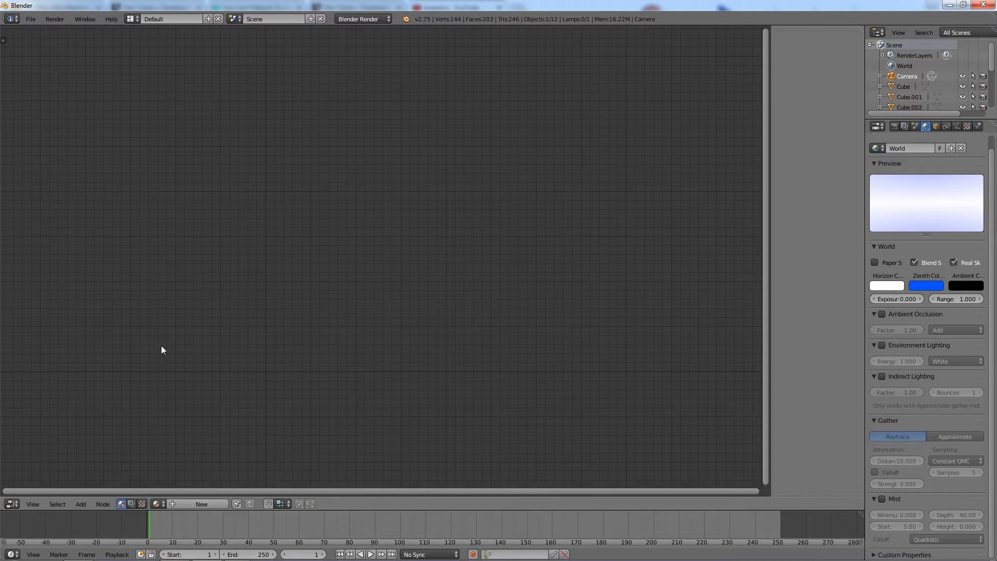
pyautogui.click(132, 504)
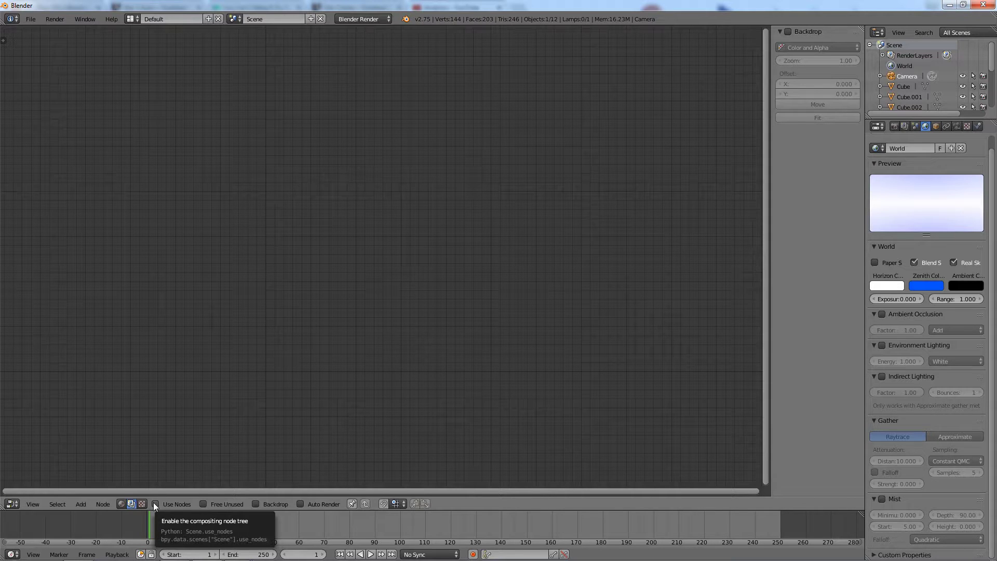
pyautogui.click(155, 504)
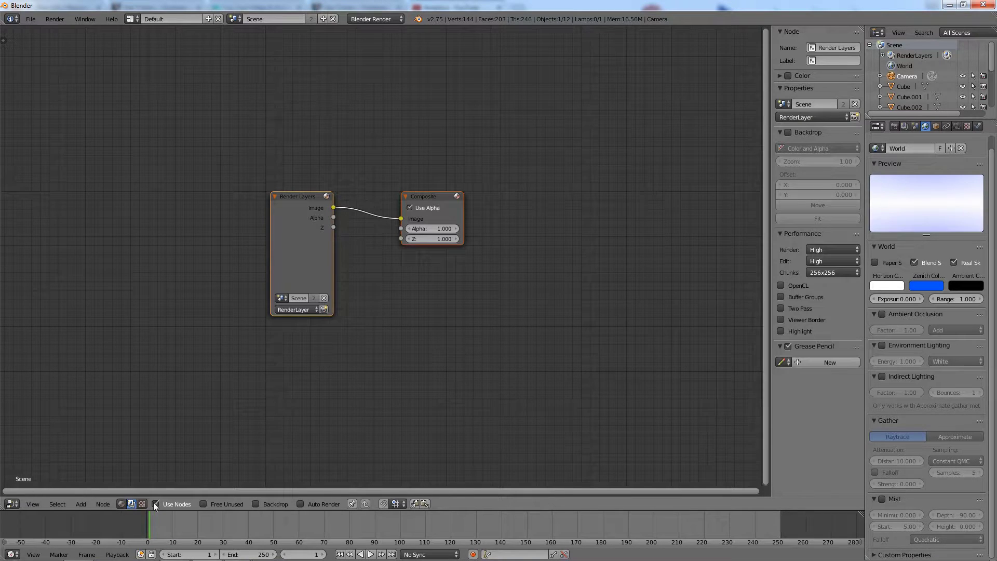
pyautogui.click(255, 504)
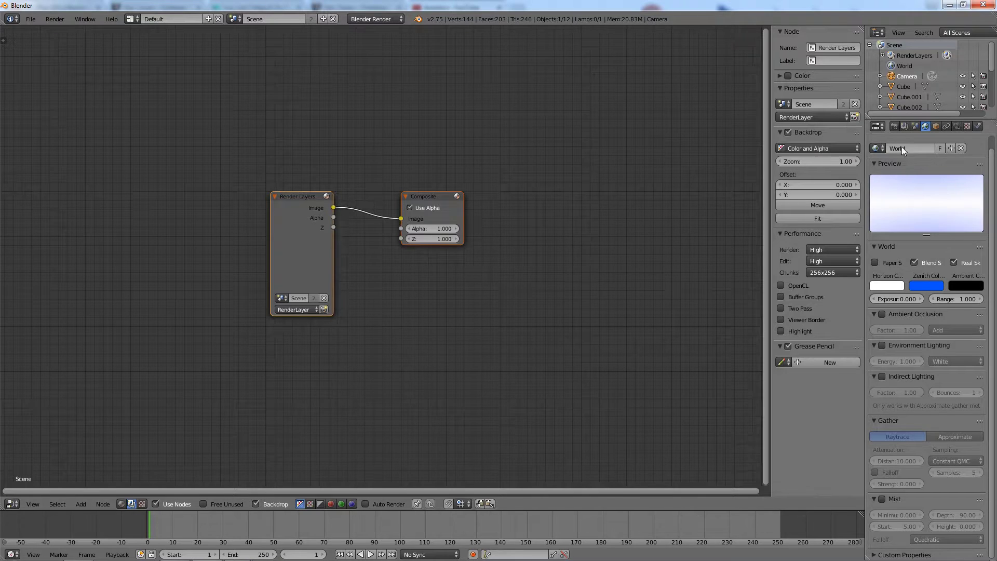
pyautogui.click(895, 127)
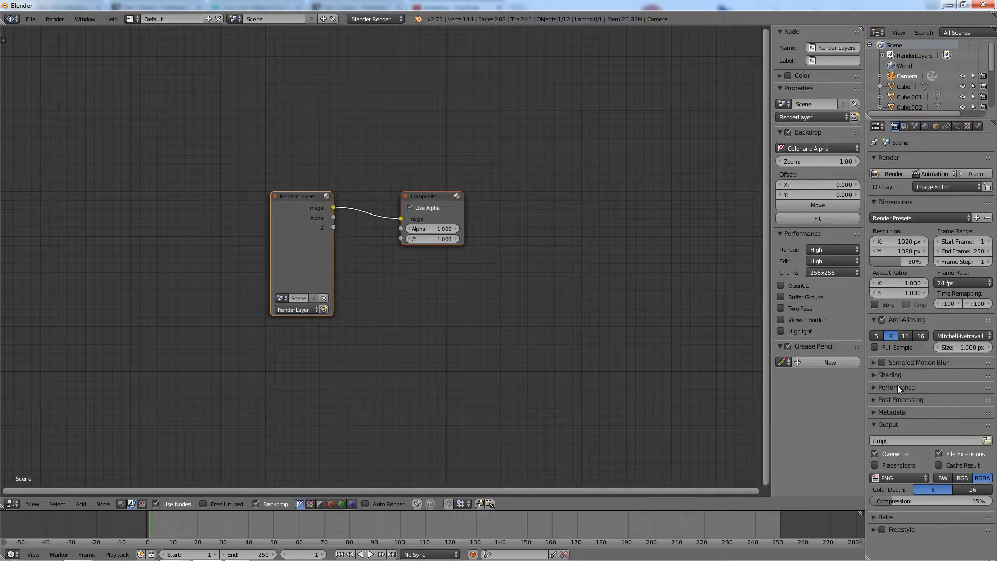
# - Browse the Shading, Performance and Post Processing render panels, leaving Post Processing expanded
pyautogui.click(875, 375)
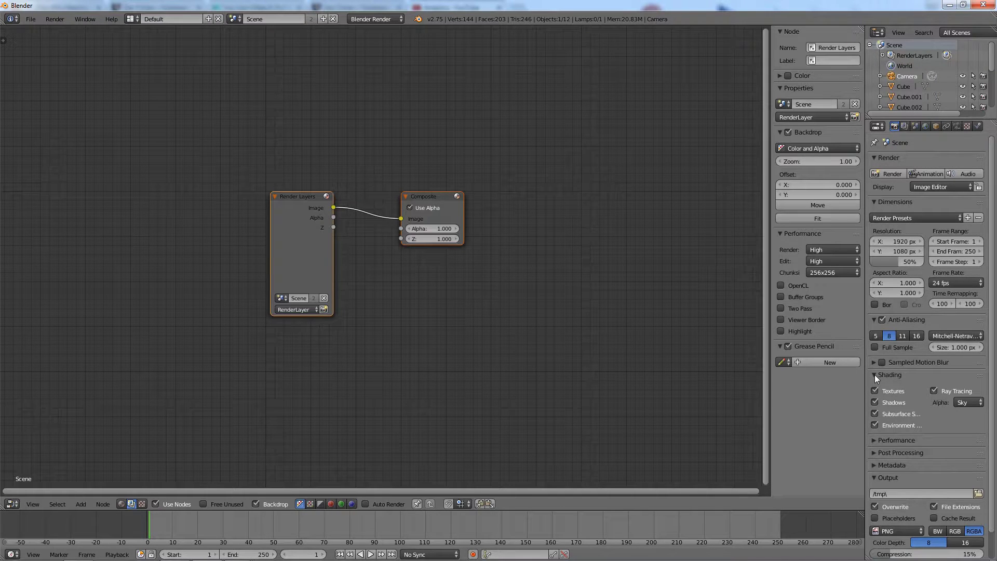
pyautogui.click(874, 375)
pyautogui.click(875, 388)
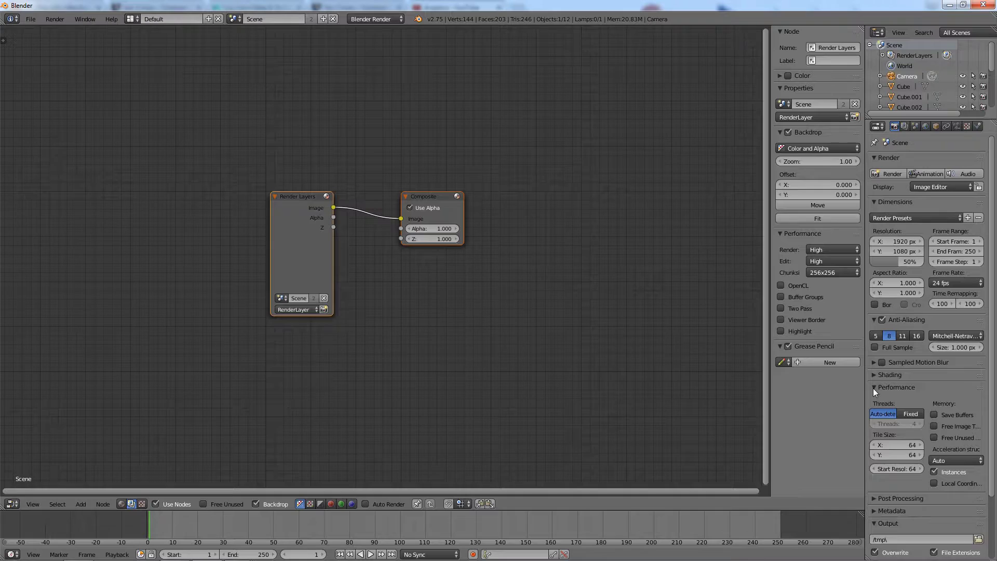
pyautogui.click(874, 388)
pyautogui.click(873, 400)
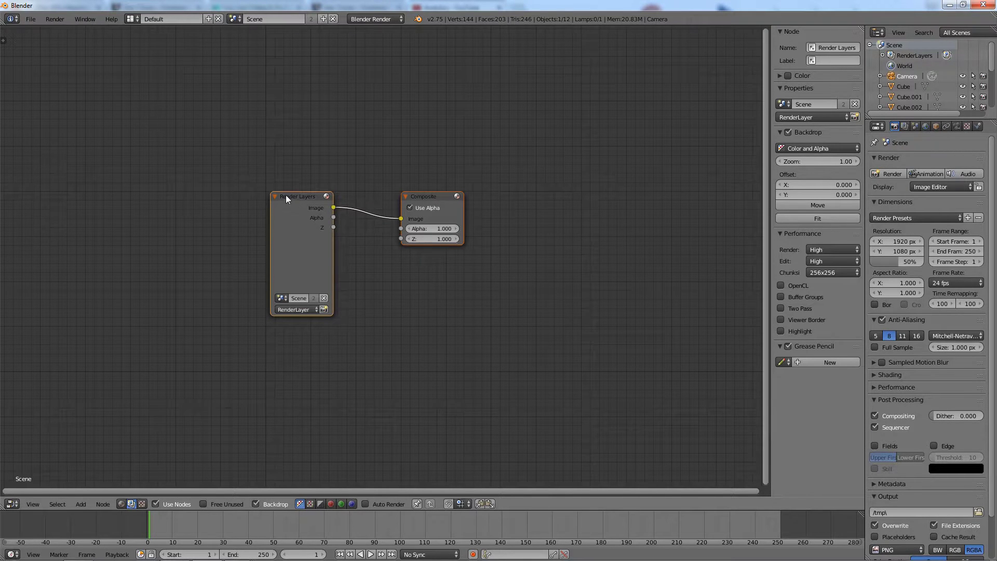
# - Move the Render Layers node to the far left and the Composite node to the far right
pyautogui.moveTo(285, 197); pyautogui.dragTo(30, 182)
pyautogui.moveTo(432, 200); pyautogui.dragTo(760, 215)
pyautogui.click(41, 179)
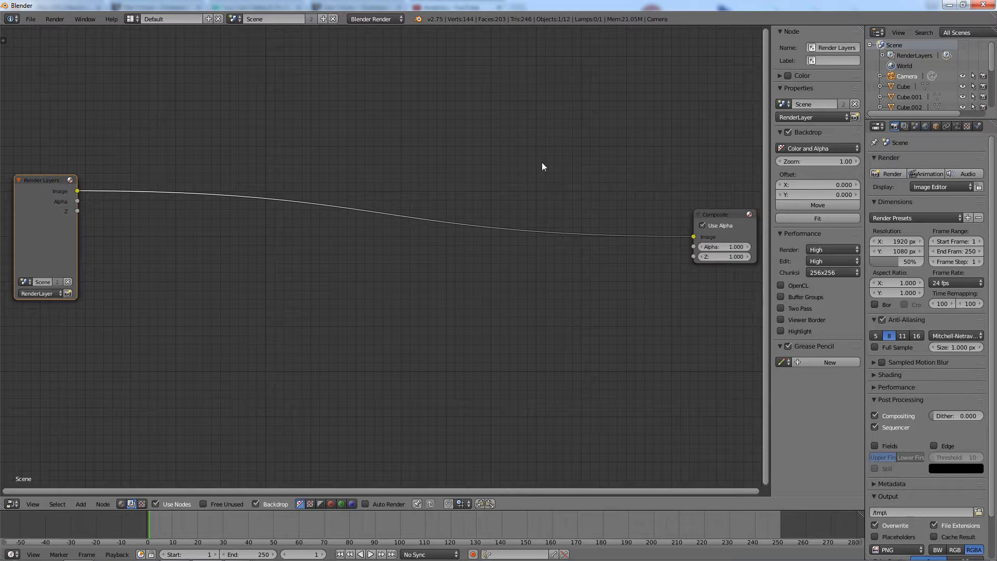
# - Enable the Mist pass in the render layer's Passes list and bring up the Add node search
pyautogui.click(904, 126)
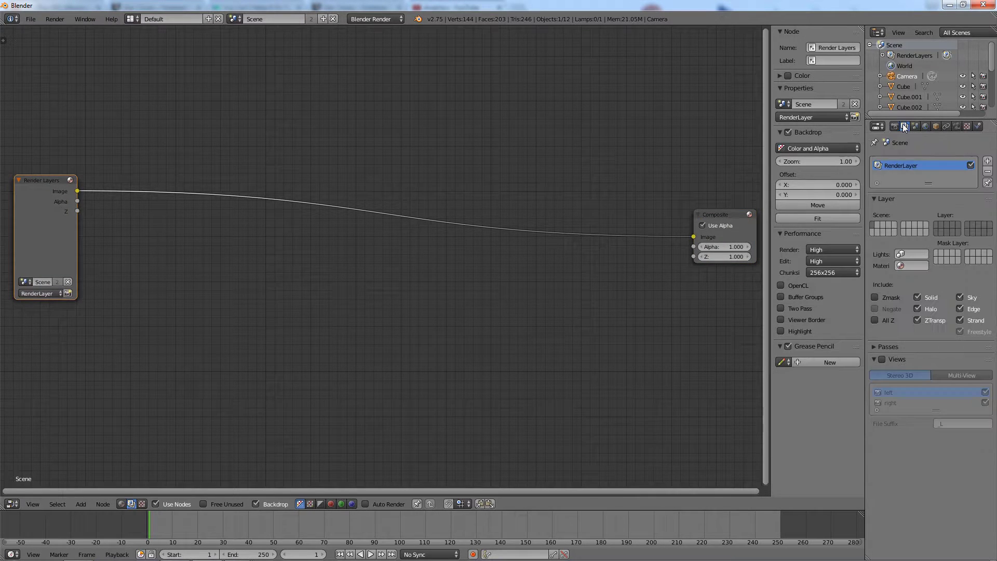
pyautogui.click(880, 346)
pyautogui.click(874, 420)
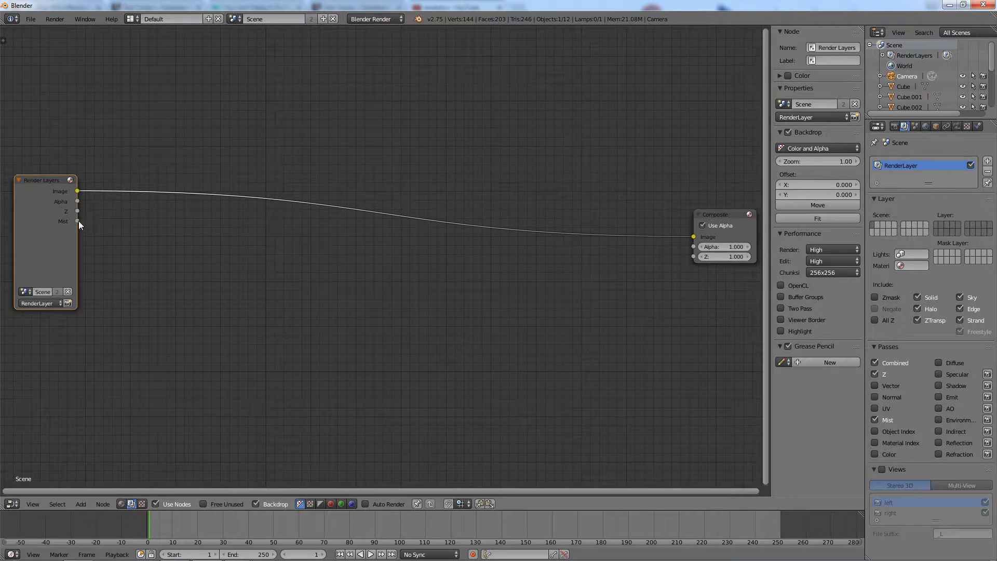
pyautogui.click(84, 505)
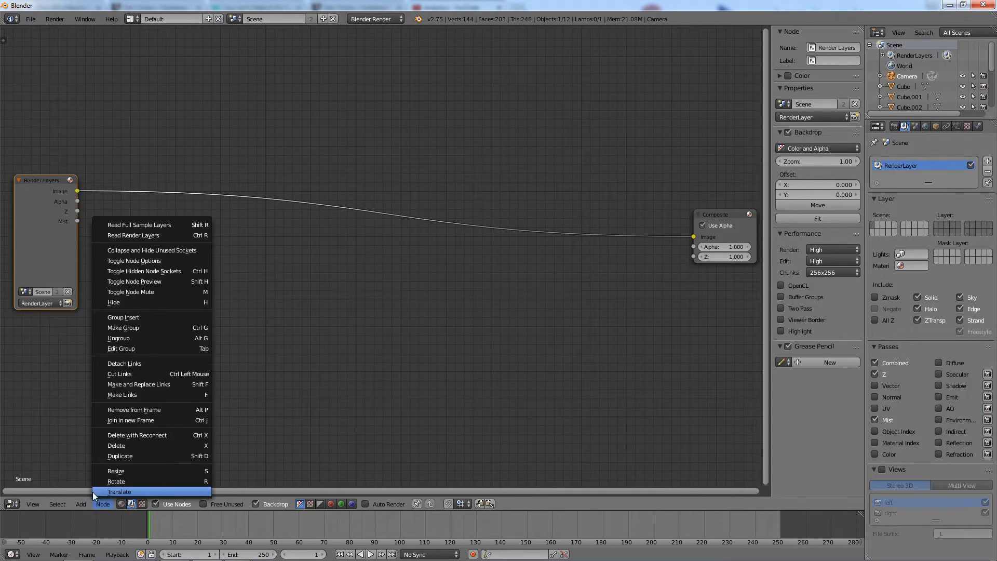
pyautogui.click(83, 490)
# - Add a Mix node between Render Layers and Composite and link the Mist output to its Fac
pyautogui.write('mi')
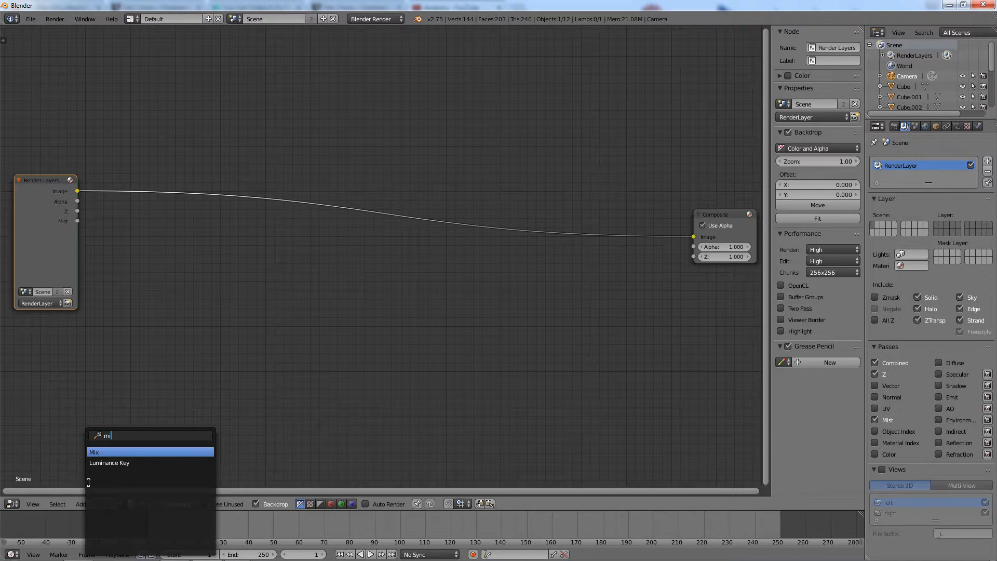
pyautogui.click(100, 450)
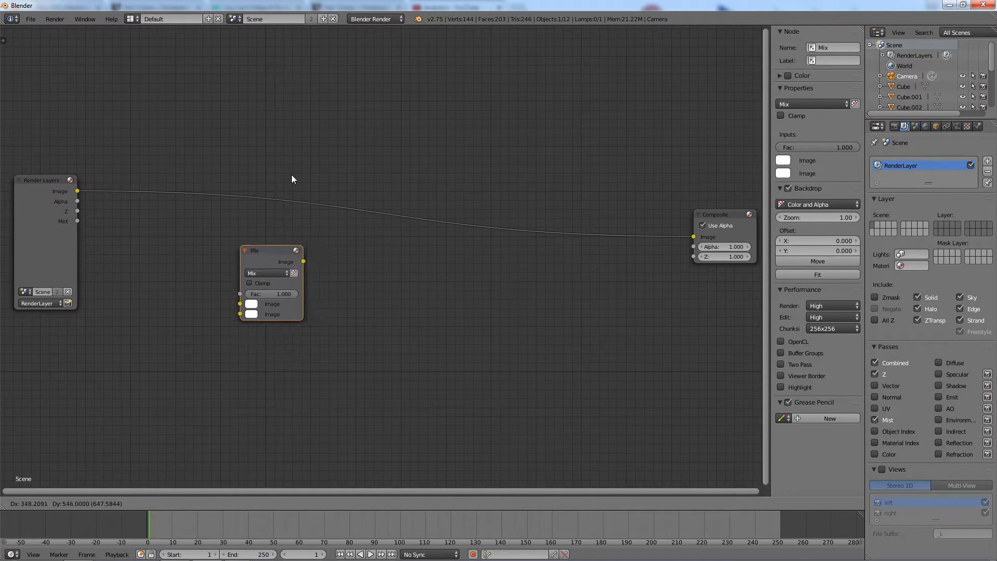
pyautogui.click(297, 281)
pyautogui.moveTo(77, 222); pyautogui.dragTo(258, 277)
# - Set the Mix node's first colour to RGB 0.3 grey and its second colour to black
pyautogui.click(270, 288)
pyautogui.click(315, 247)
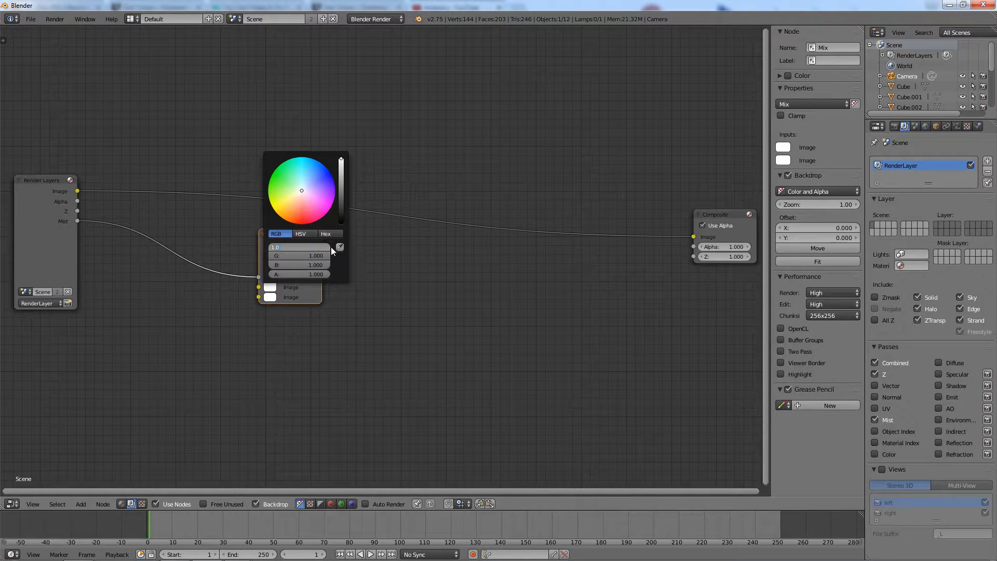
pyautogui.write('0.3')
pyautogui.press('Return')
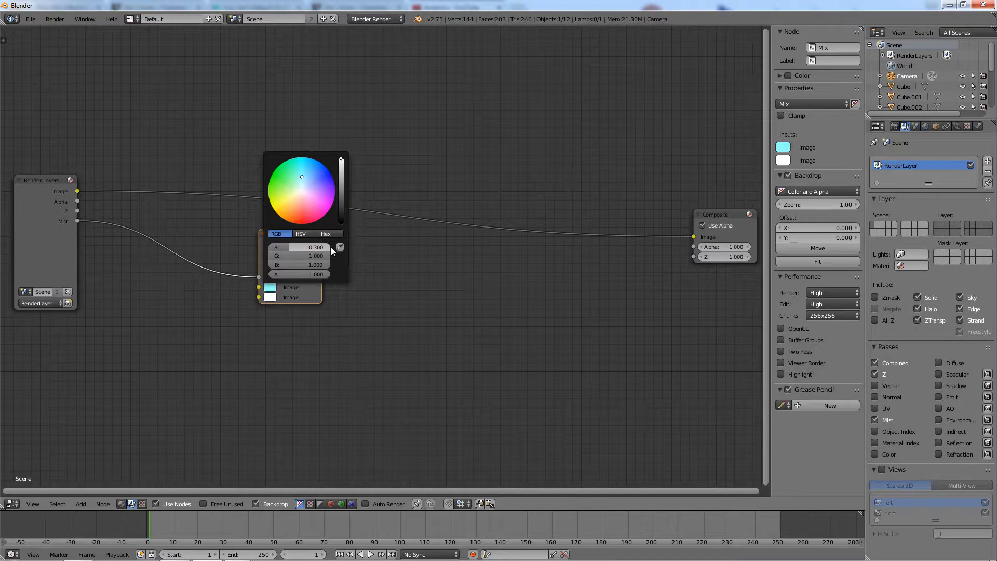
pyautogui.click(321, 254)
pyautogui.write('0.3')
pyautogui.press('Return')
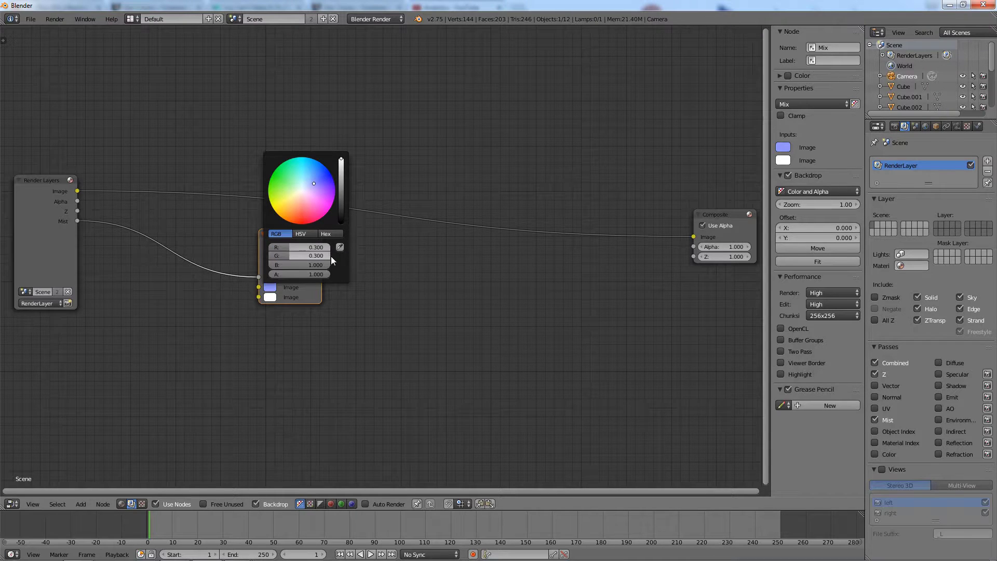
pyautogui.click(312, 263)
pyautogui.write('0.3')
pyautogui.press('Return')
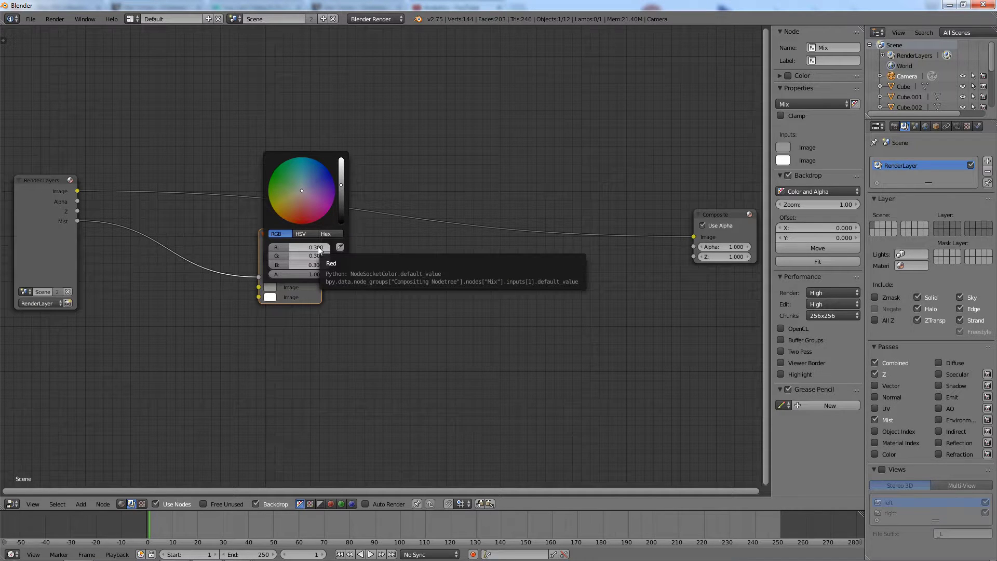
pyautogui.click(270, 296)
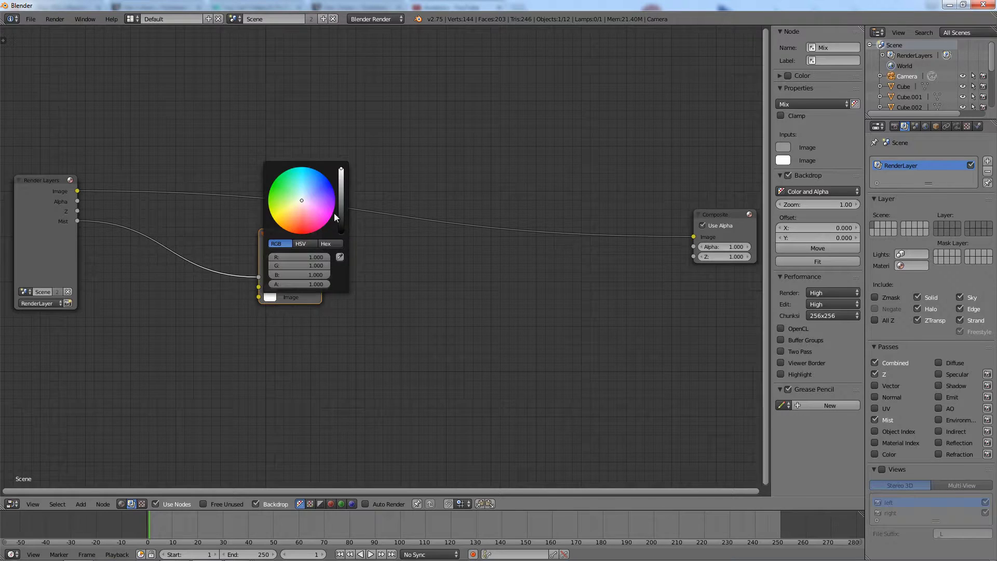
pyautogui.moveTo(343, 172); pyautogui.dragTo(348, 270)
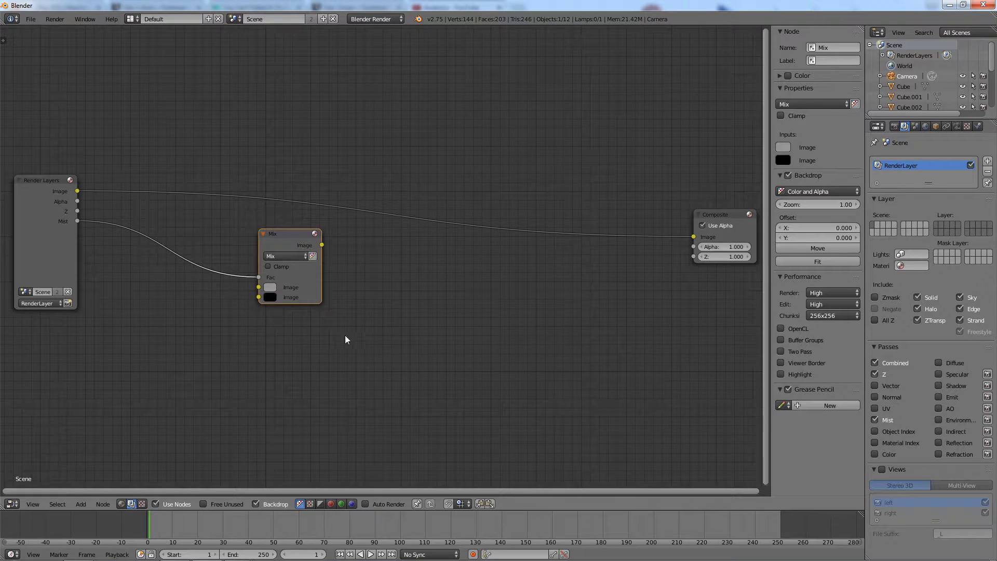
# - Add a second Mix node set to Add, feed it the rendered image, and place it above
pyautogui.hotkey('ctrl', 'f')
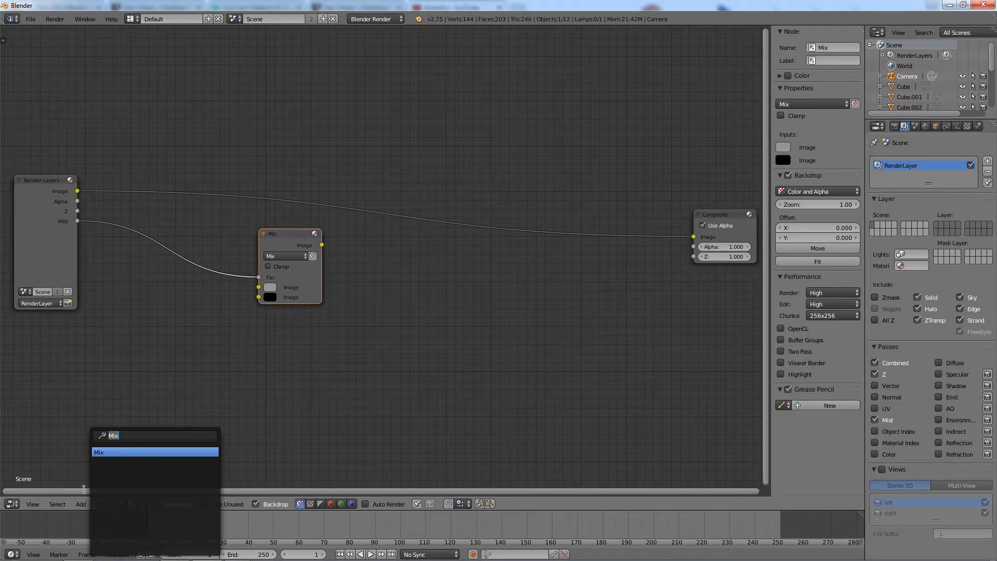
pyautogui.press('Return')
pyautogui.click(475, 275)
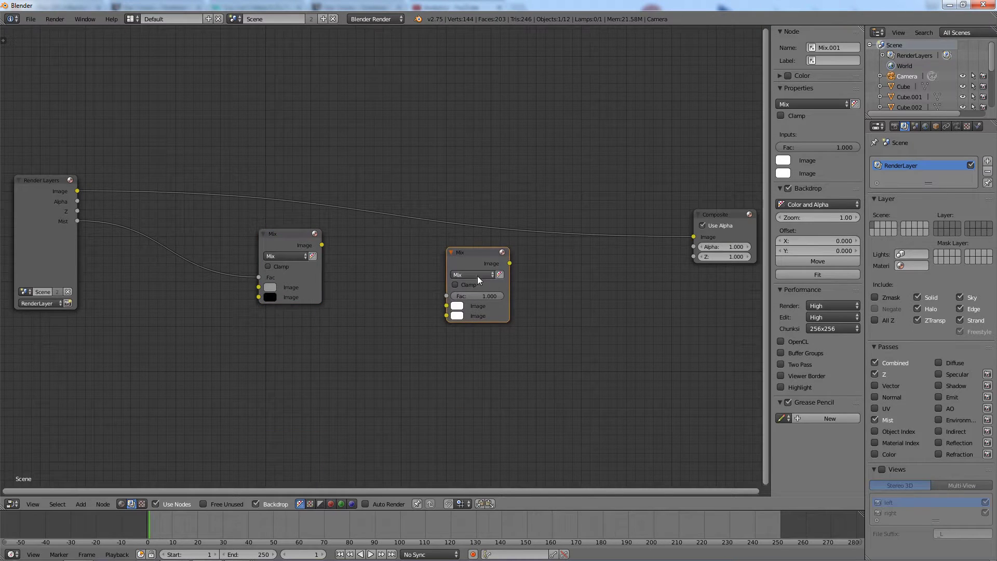
pyautogui.click(476, 275)
pyautogui.click(464, 255)
pyautogui.moveTo(693, 236); pyautogui.dragTo(428, 306)
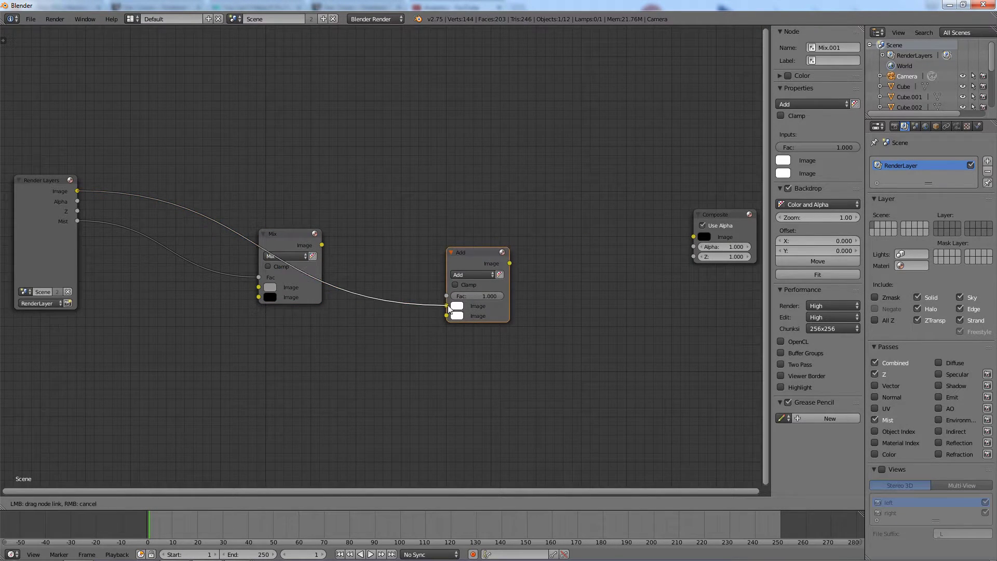
pyautogui.moveTo(477, 254); pyautogui.dragTo(470, 166)
# - Link the Mix output to the Add node's Fac, make its second colour red, and wire it to Composite
pyautogui.moveTo(322, 245); pyautogui.dragTo(441, 207)
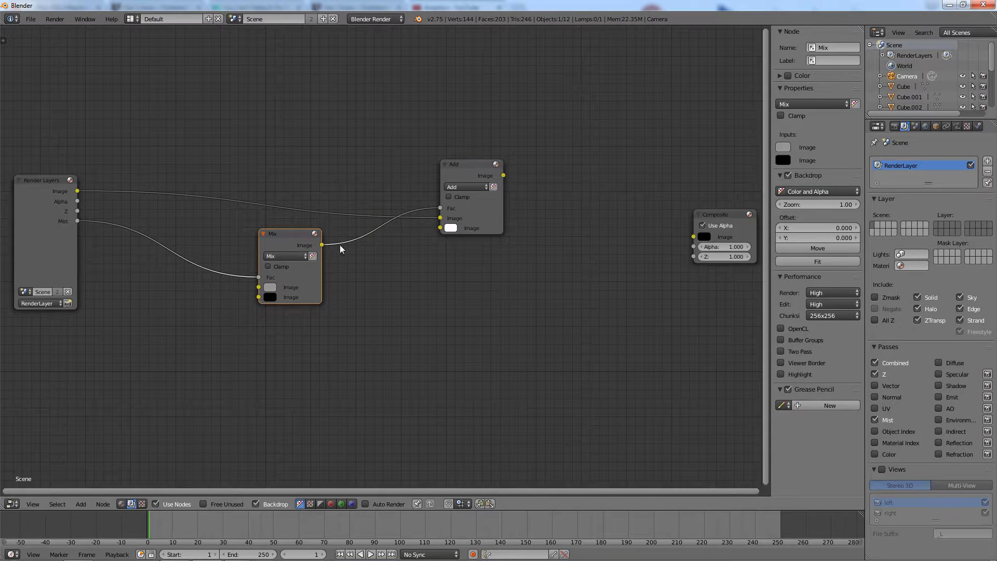
pyautogui.click(451, 229)
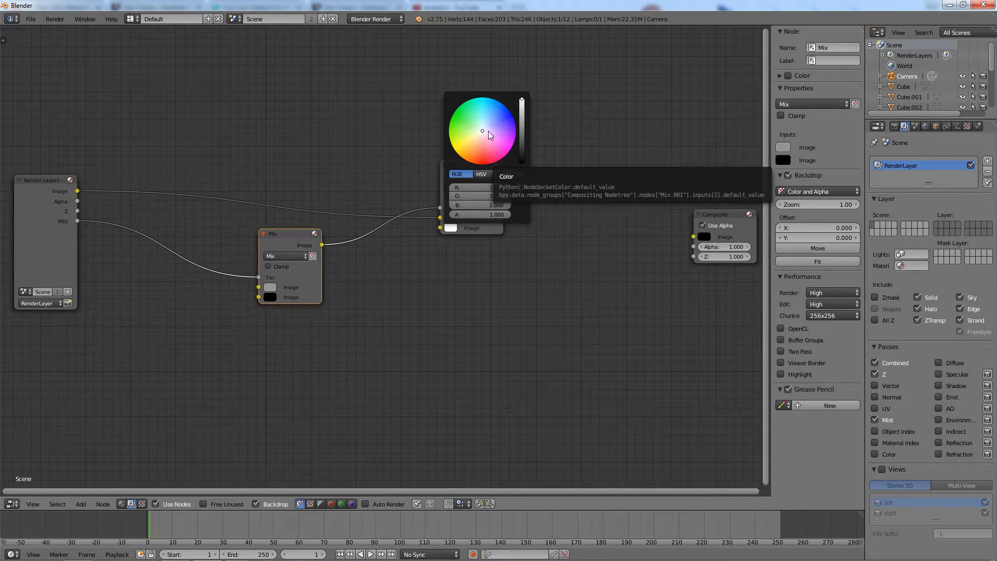
pyautogui.moveTo(483, 146); pyautogui.dragTo(479, 164)
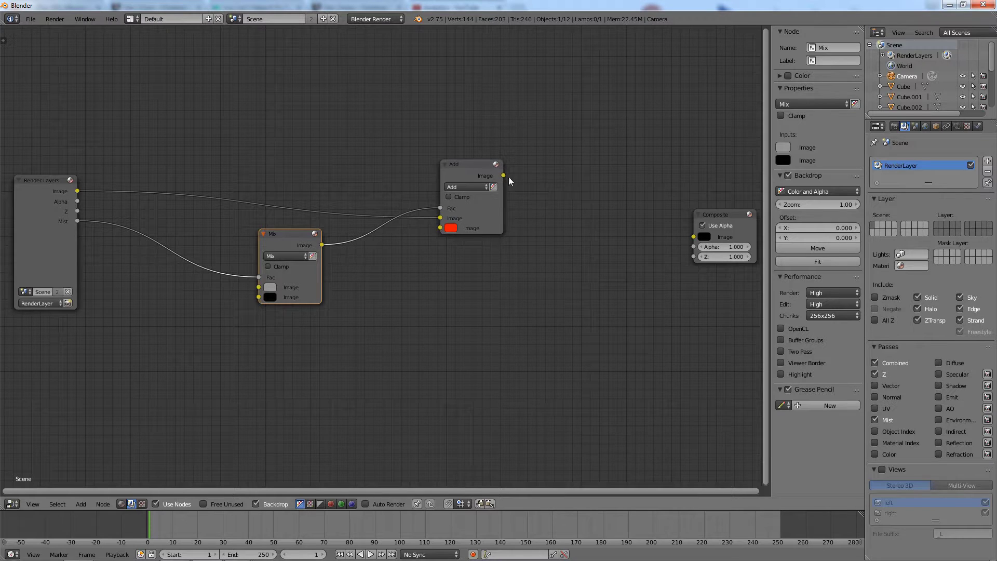
pyautogui.moveTo(503, 176); pyautogui.dragTo(694, 236)
pyautogui.click(13, 503)
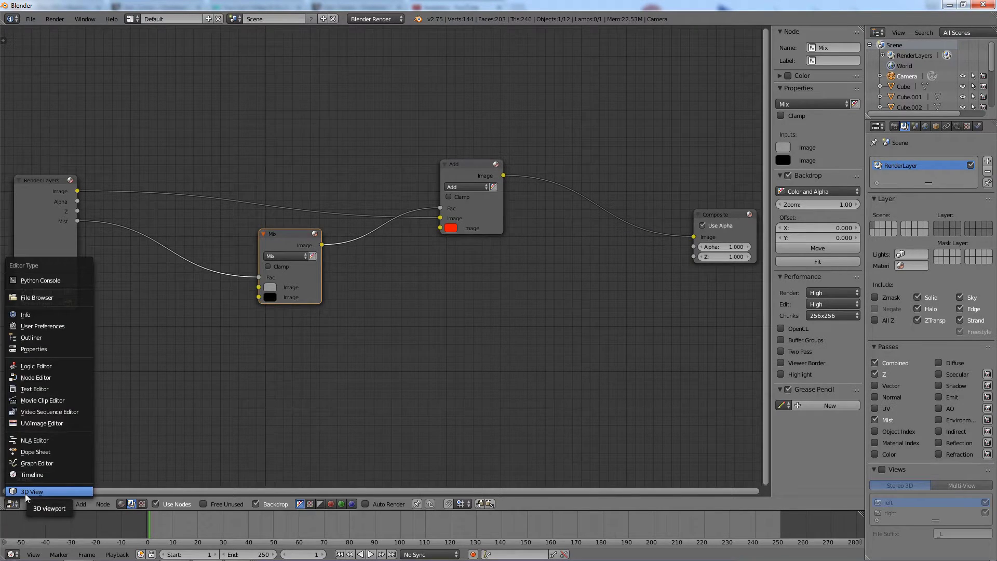
# - Render the current frame from the 3D viewport, then return the area to the compositing node tree
pyautogui.click(31, 492)
pyautogui.click(55, 18)
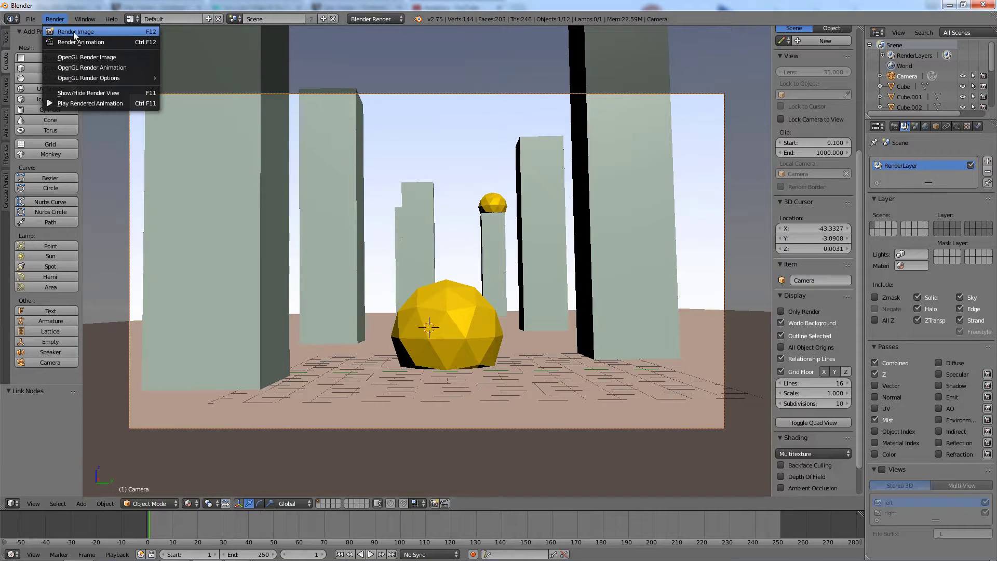
pyautogui.click(73, 31)
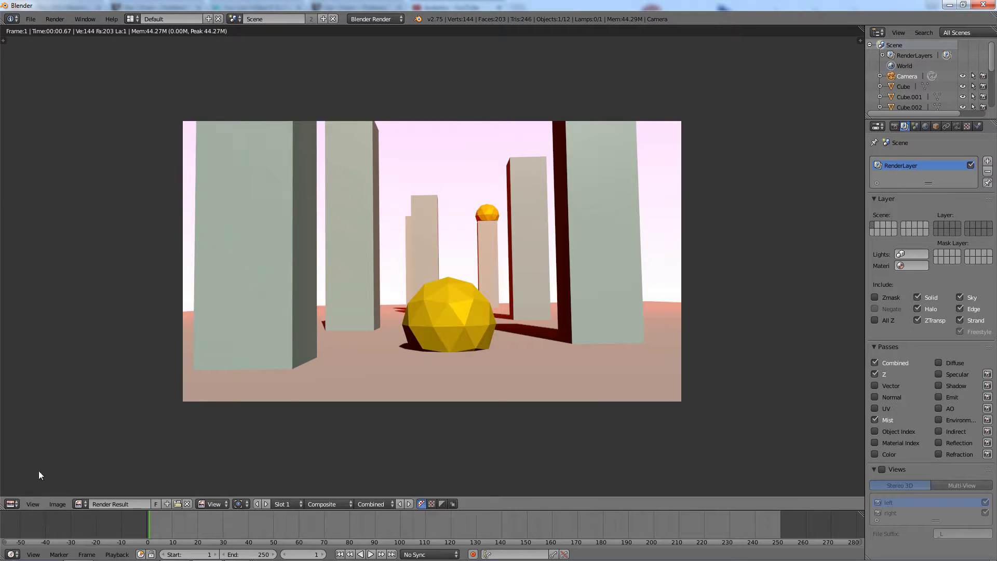
pyautogui.click(12, 504)
pyautogui.click(43, 378)
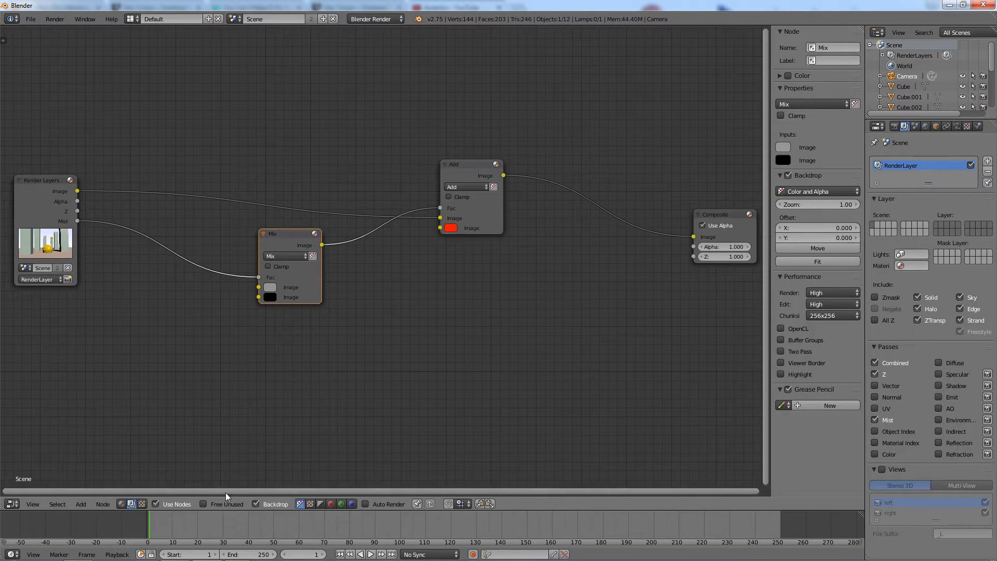
# - Enable the compositing backdrop and shift the Add node left and the Mix node left and down
pyautogui.keyDown('ctrl'); pyautogui.hscroll(-3, 226, 492); pyautogui.keyUp('ctrl')
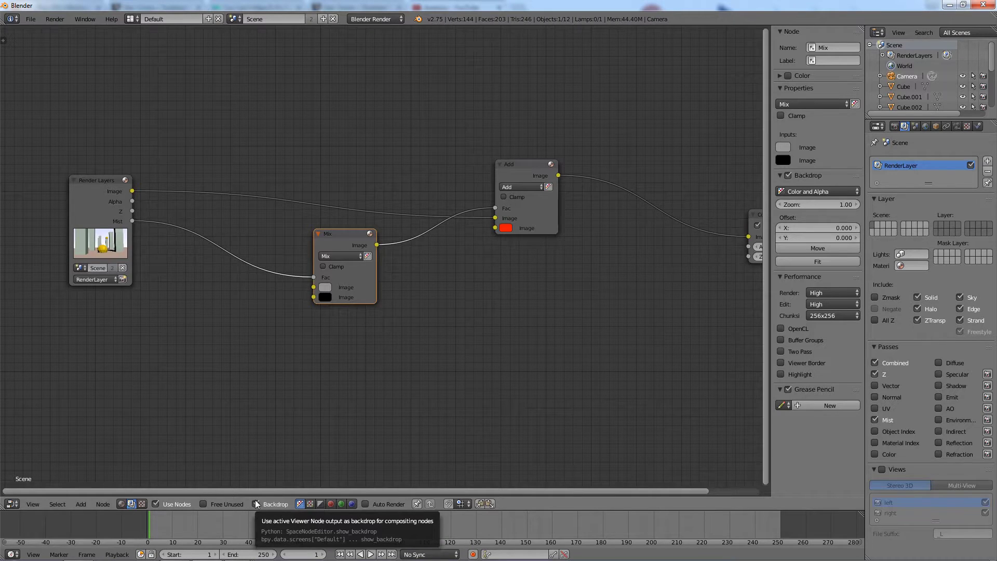
pyautogui.click(254, 501)
pyautogui.moveTo(519, 163); pyautogui.dragTo(465, 172)
pyautogui.moveTo(344, 235); pyautogui.dragTo(322, 252)
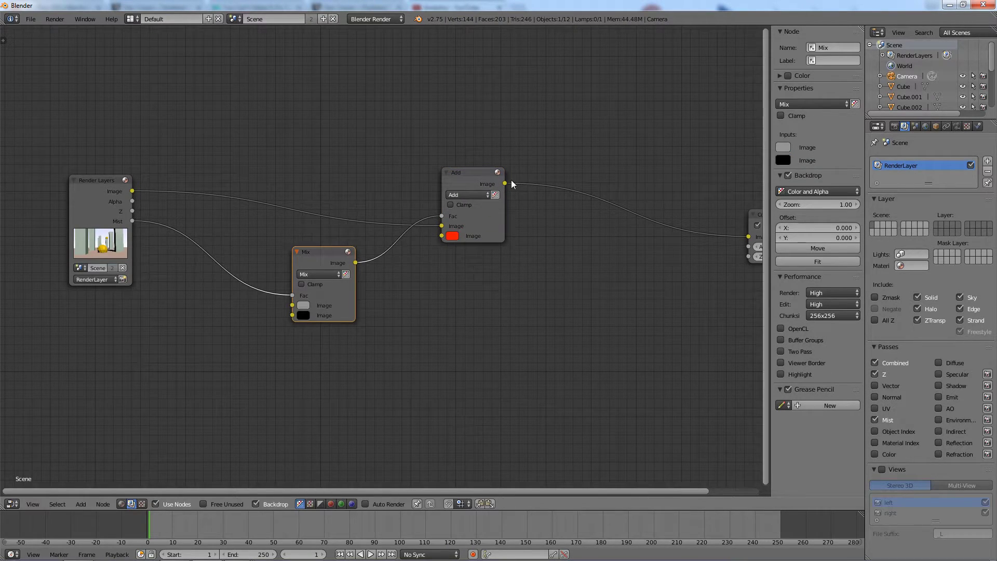
# - Re-render the frame, display the Viewer Node image, and go back to the node tree
pyautogui.click(54, 19)
pyautogui.click(69, 32)
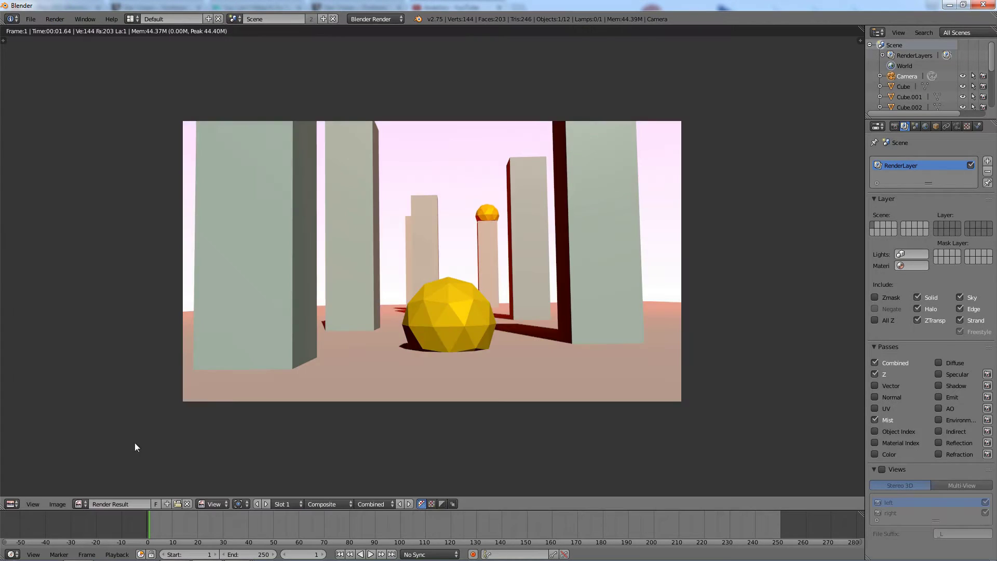
pyautogui.click(80, 504)
pyautogui.click(99, 407)
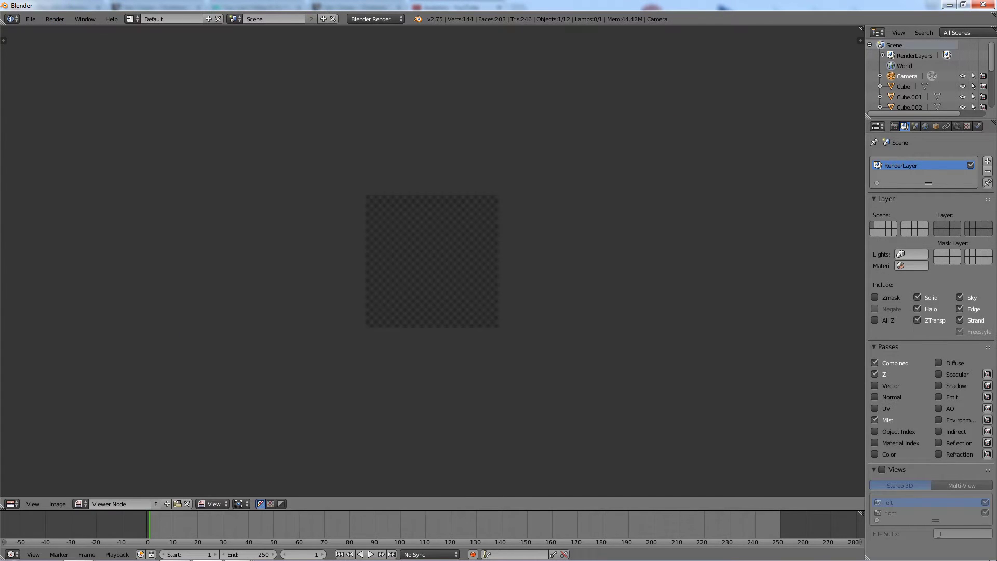
pyautogui.click(11, 503)
pyautogui.click(48, 378)
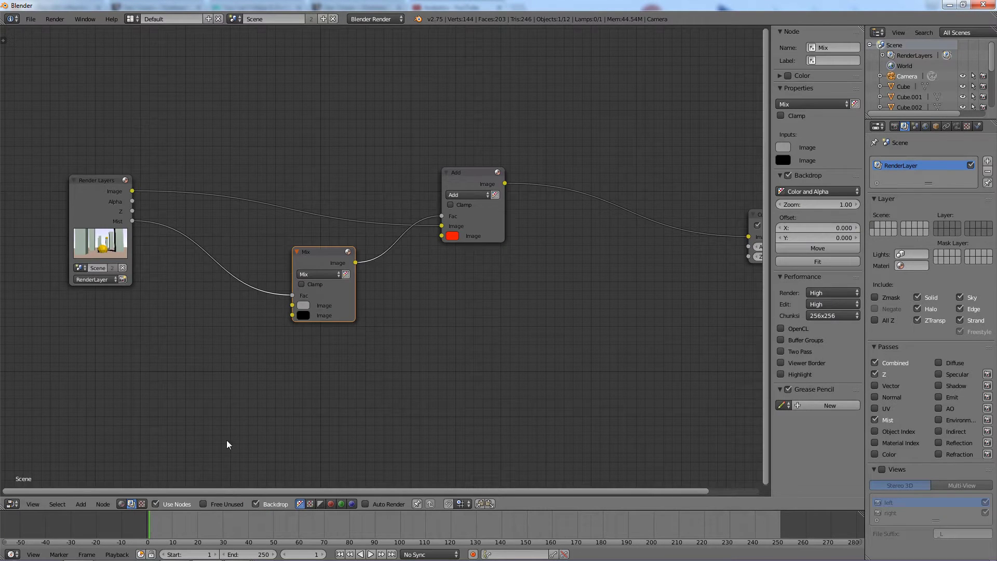
# - Add a Viewer node via search and link the Add node's Image output into it
pyautogui.hotkey('ctrl', 'f')
pyautogui.write('viewer')
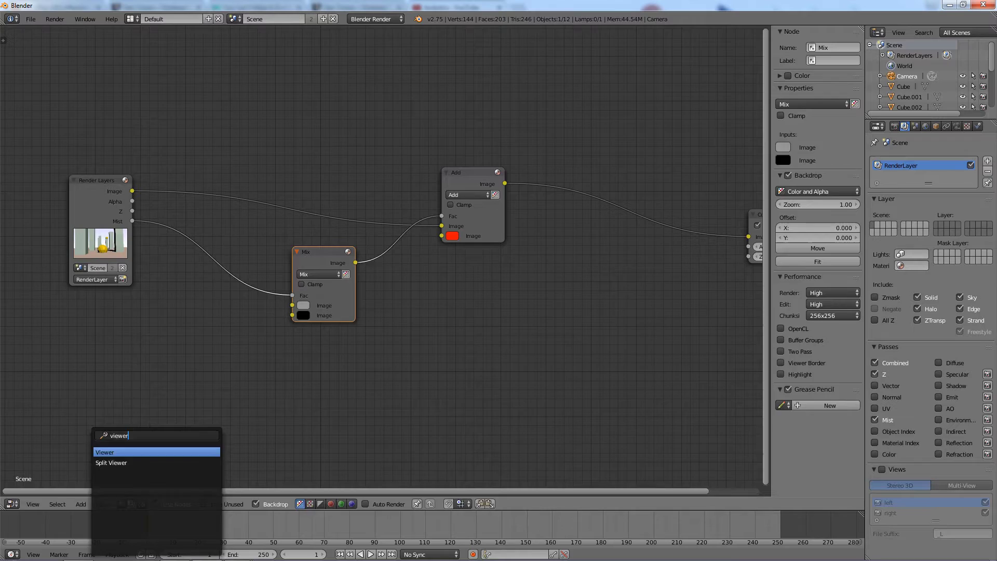
pyautogui.press('Return')
pyautogui.click(721, 209)
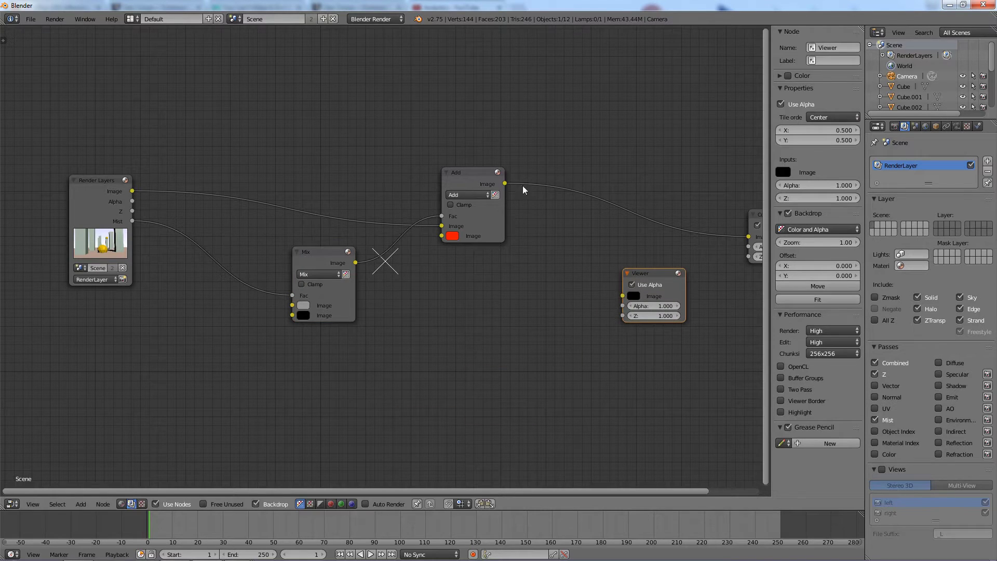
pyautogui.moveTo(505, 183); pyautogui.dragTo(738, 294)
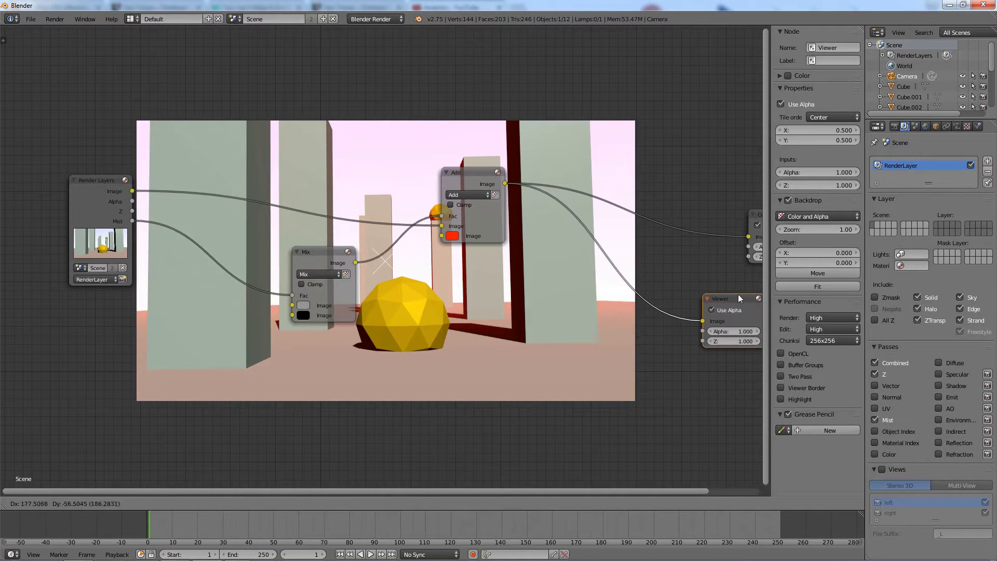
# - Move the Mix node down-left and brighten its first colour to about 0.422 grey
pyautogui.moveTo(319, 254); pyautogui.dragTo(287, 328)
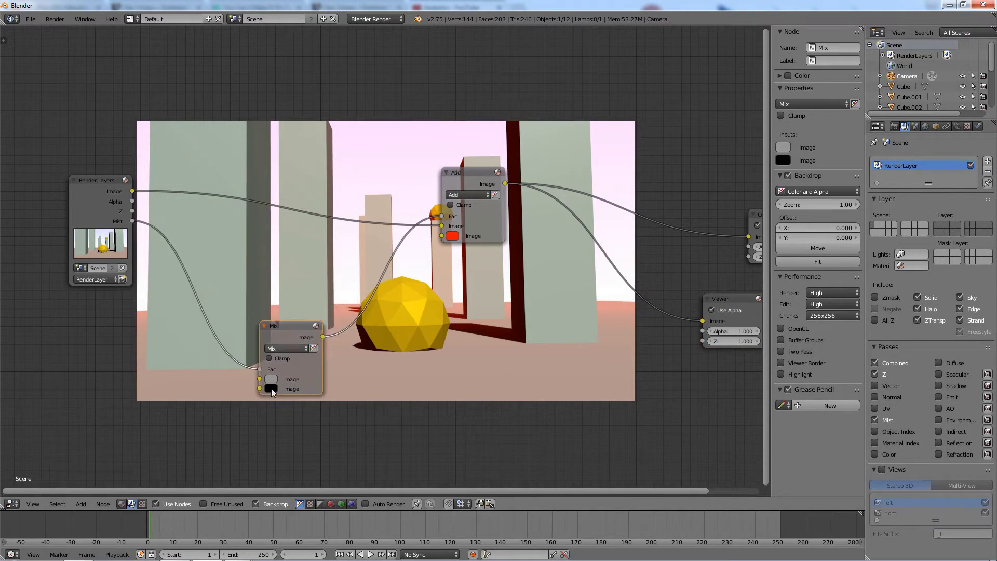
pyautogui.click(271, 379)
pyautogui.moveTo(343, 275)
pyautogui.mouseDown()
pyautogui.moveTo(343, 250)
pyautogui.moveTo(351, 270)
pyautogui.mouseUp()
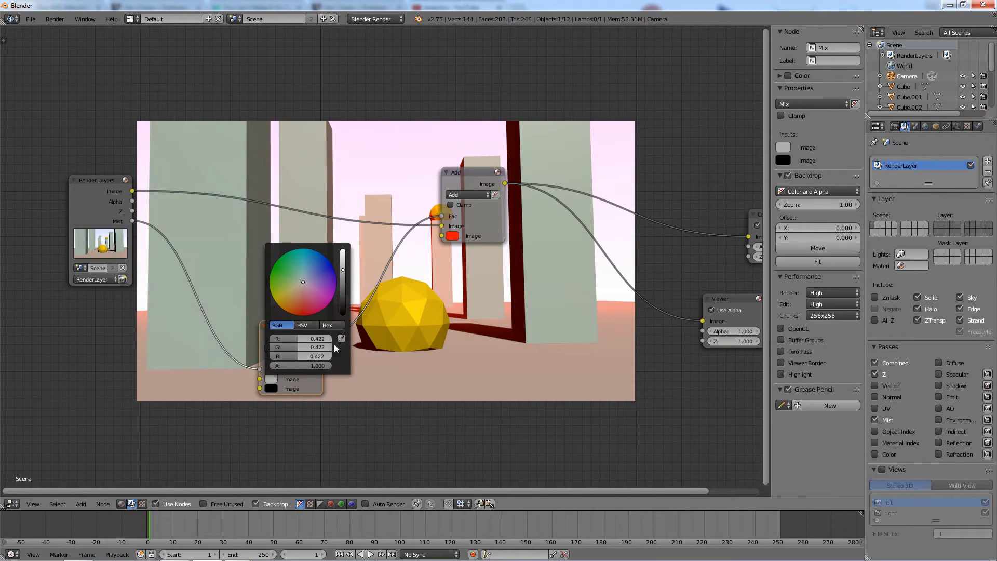
# - Set the Mix node's first colour to a 0.3 grey, with R, G and B all 0.3
pyautogui.write('0.3')
pyautogui.press('Return')
pyautogui.click(299, 347)
pyautogui.write('0.3')
pyautogui.press('Return')
pyautogui.write('0.3')
pyautogui.press('Return')
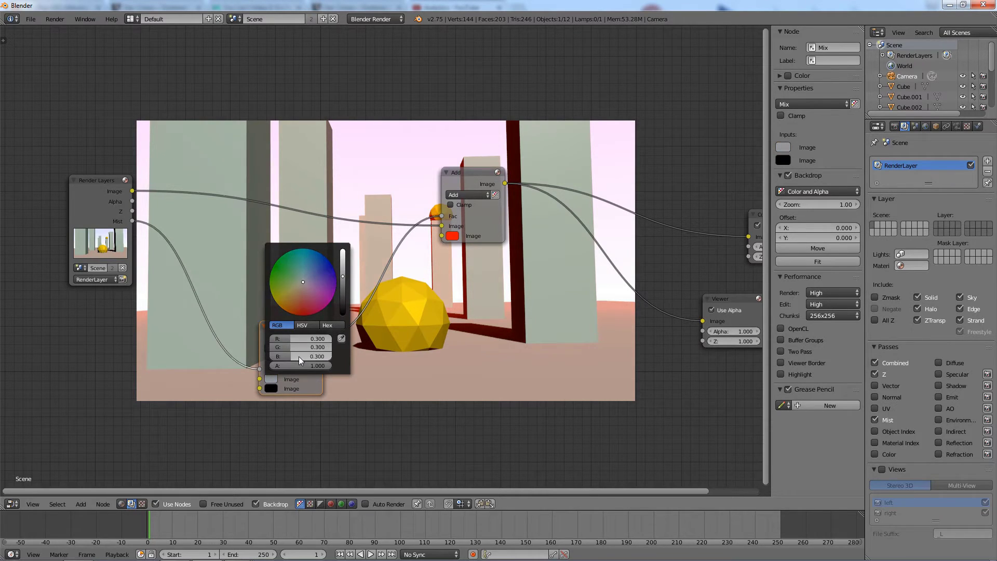
# - Switch the Add node's blend type to Mix and then back to Add
pyautogui.click(468, 194)
pyautogui.click(463, 205)
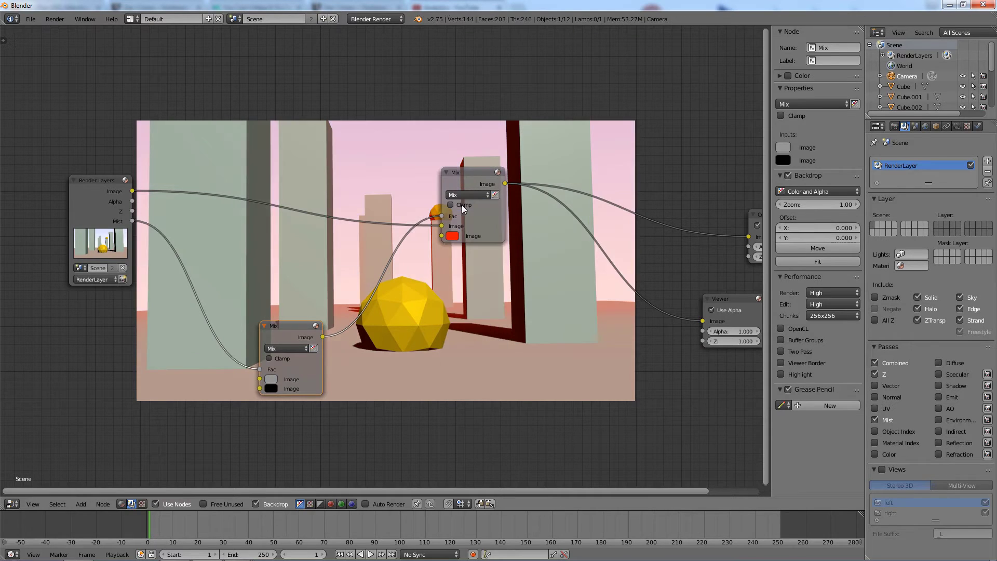
pyautogui.click(473, 195)
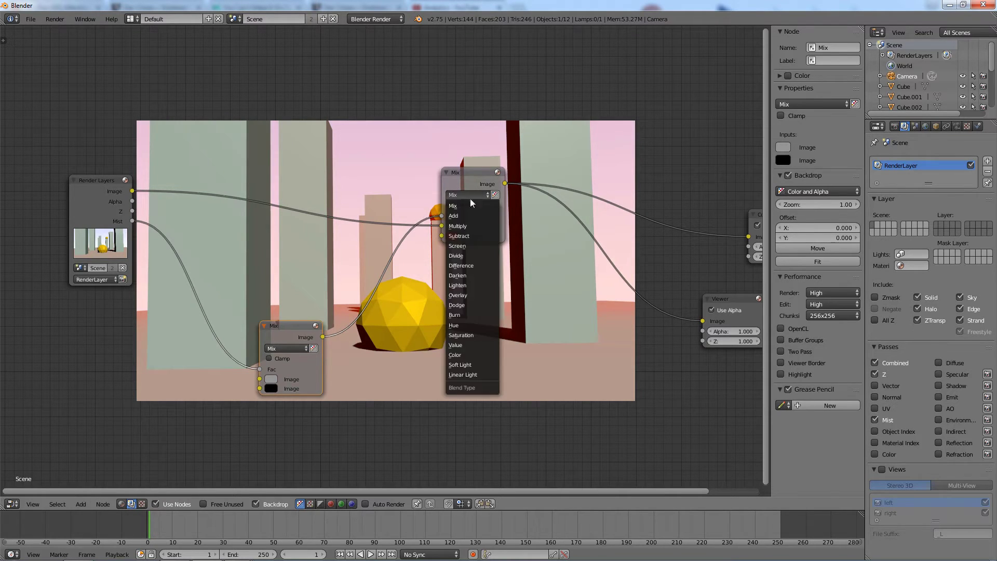
pyautogui.click(460, 214)
# - Move the Add node down-right, try blue then lime for its colour, and make the Mix colour white
pyautogui.moveTo(454, 235); pyautogui.dragTo(528, 277)
pyautogui.click(525, 277)
pyautogui.click(582, 160)
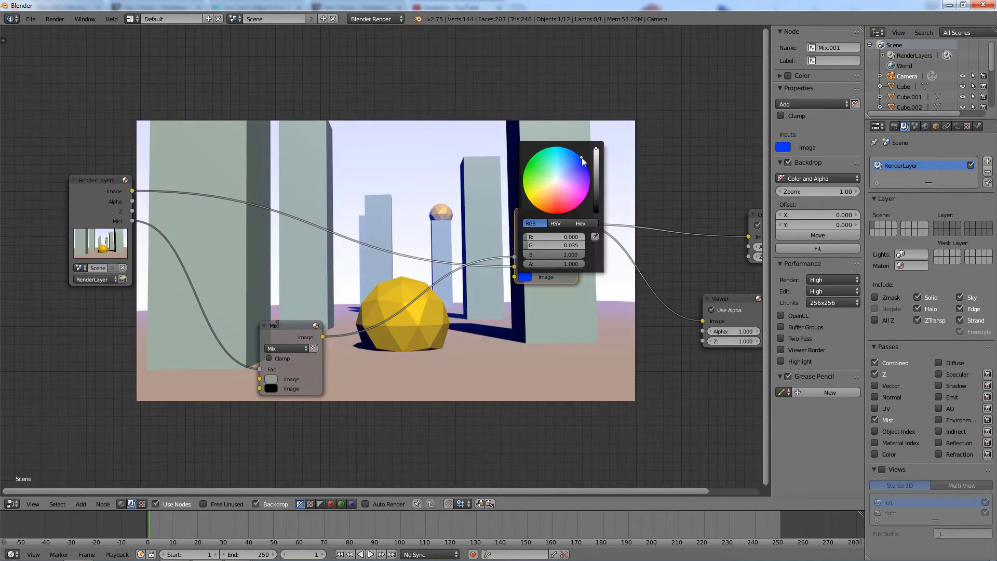
pyautogui.moveTo(557, 164); pyautogui.dragTo(529, 188)
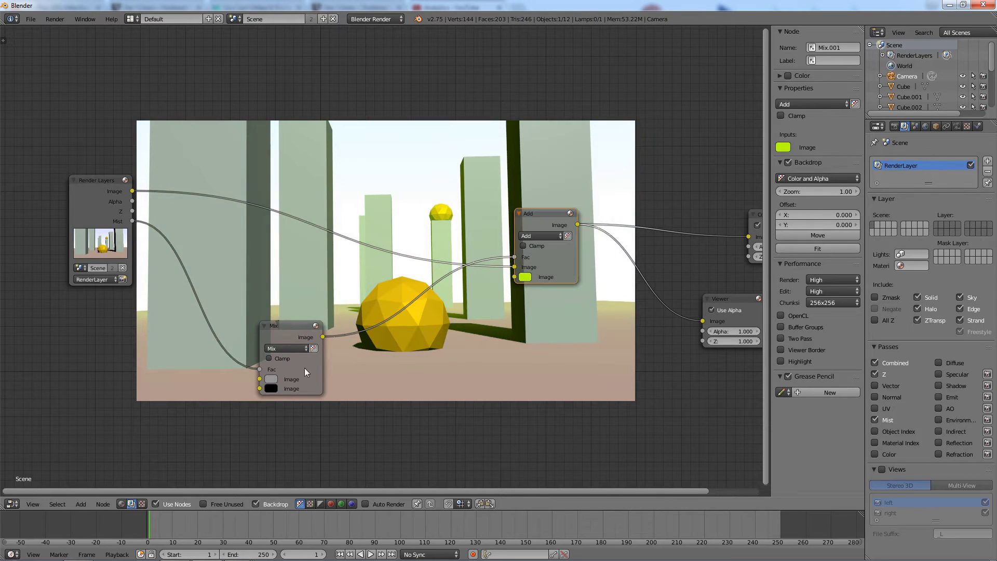
pyautogui.click(271, 379)
pyautogui.moveTo(342, 277); pyautogui.dragTo(342, 252)
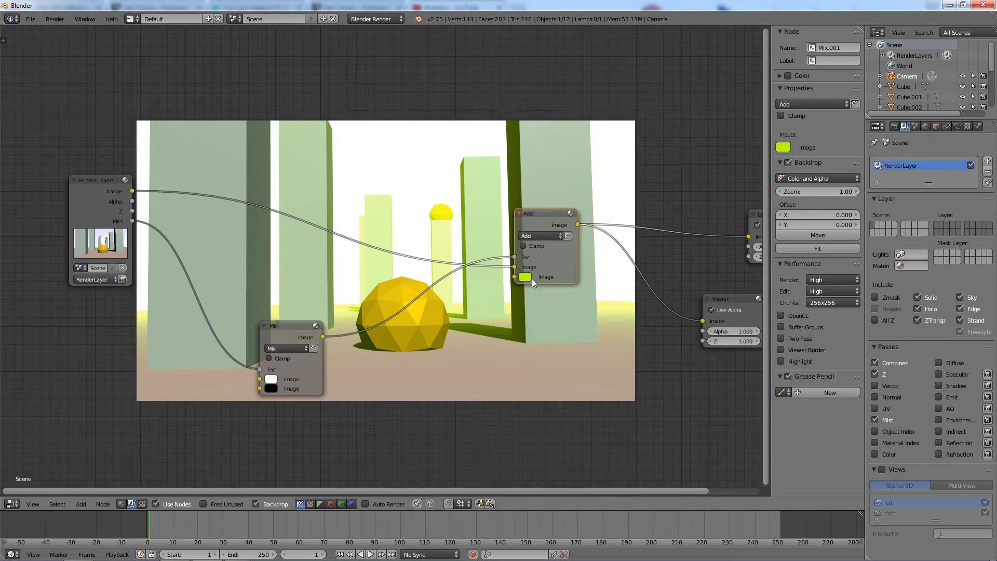
# - Retune the Add colour through pink, orange and orange-red hues; darken the Mix colour to 0.422 grey
pyautogui.click(525, 277)
pyautogui.moveTo(562, 185); pyautogui.dragTo(559, 186)
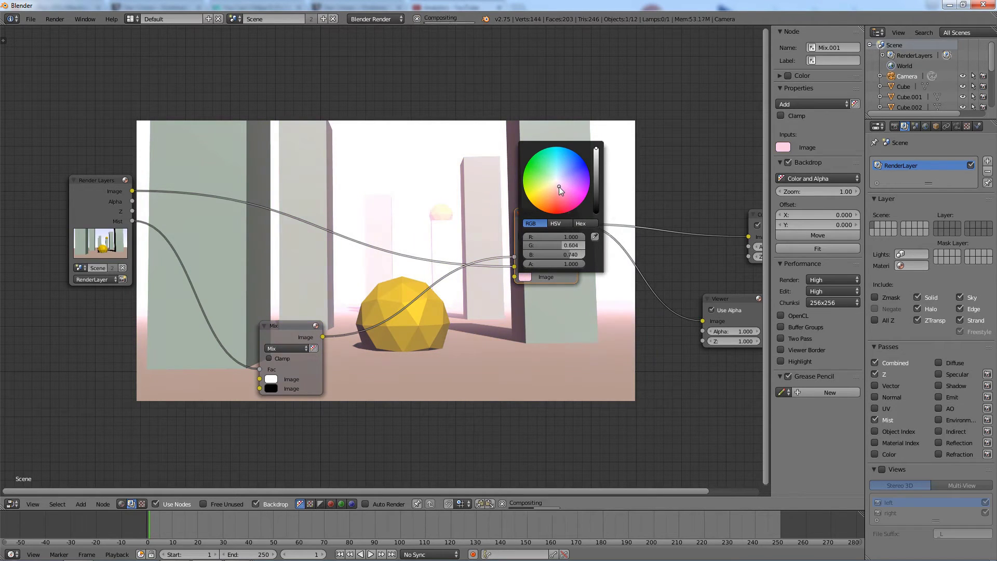
pyautogui.click(554, 188)
pyautogui.moveTo(595, 159); pyautogui.dragTo(597, 148)
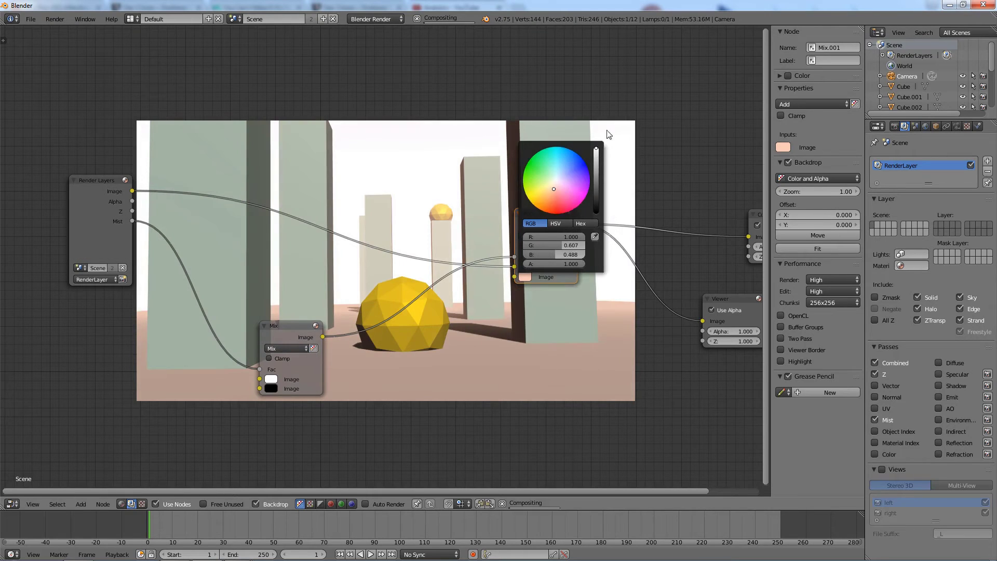
pyautogui.click(270, 379)
pyautogui.moveTo(343, 253); pyautogui.dragTo(342, 273)
pyautogui.click(525, 276)
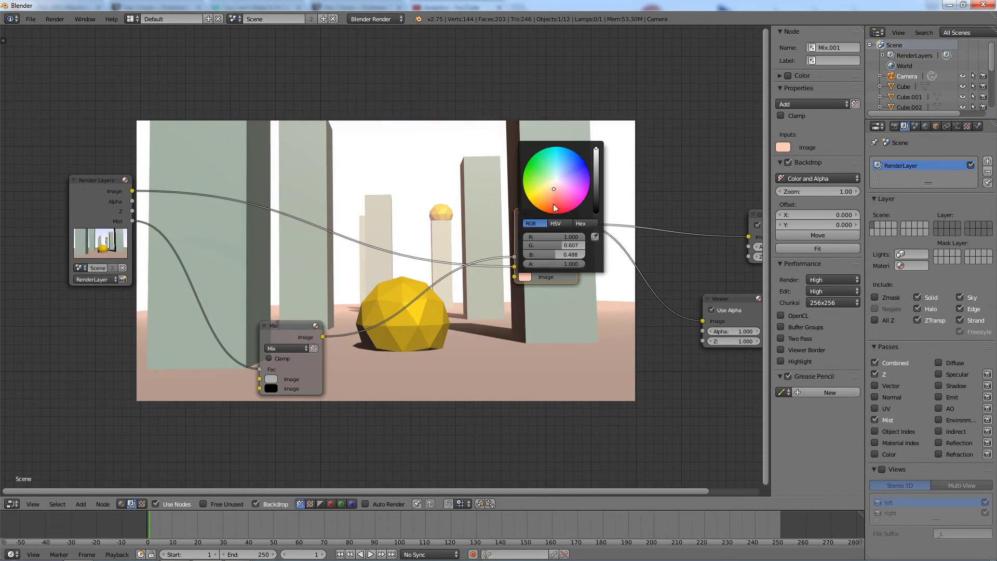
pyautogui.click(550, 198)
pyautogui.moveTo(542, 196); pyautogui.dragTo(559, 176)
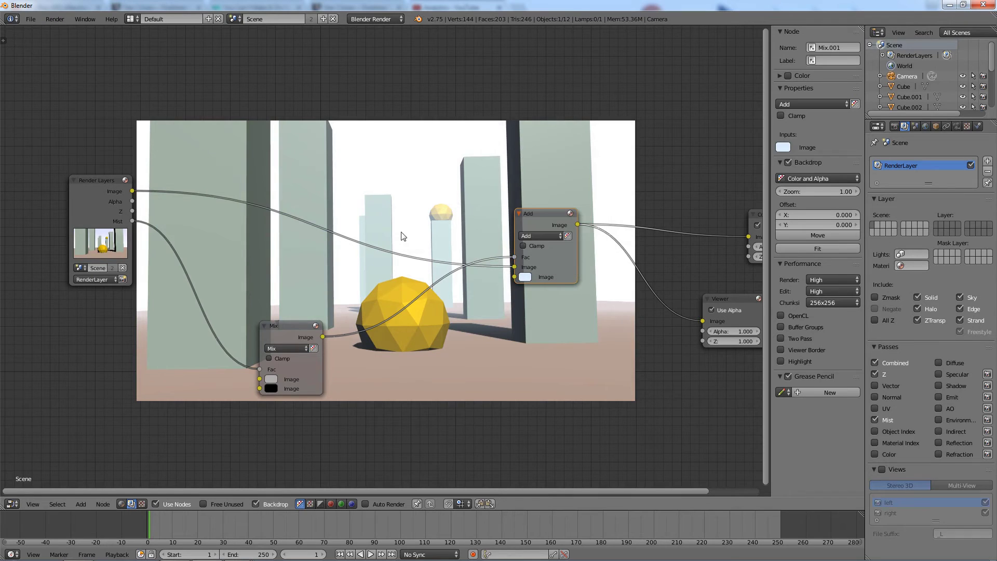
# - Render the final misty pillars image and zoom into the result
pyautogui.click(55, 18)
pyautogui.click(68, 33)
pyautogui.scroll(2, 457, 254)
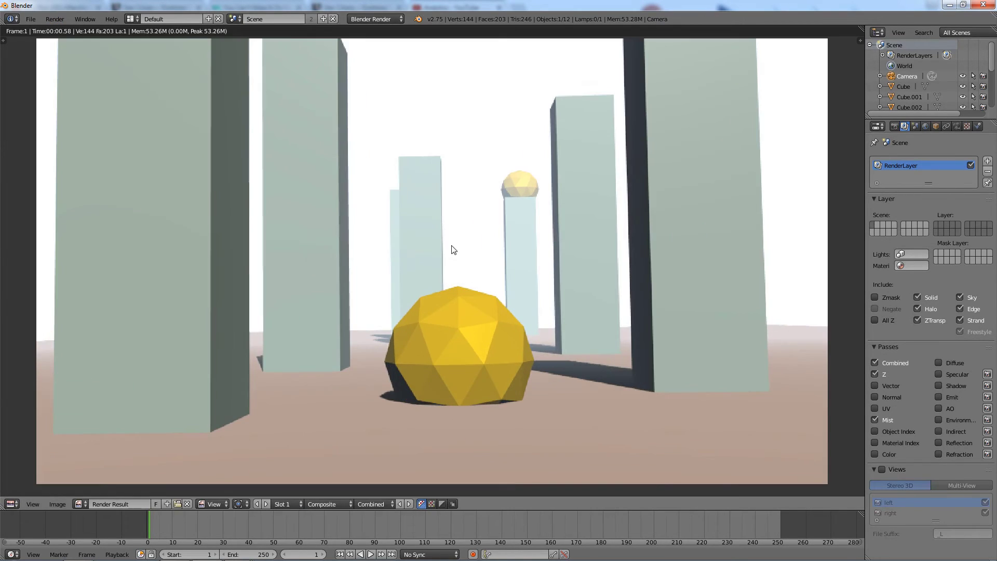